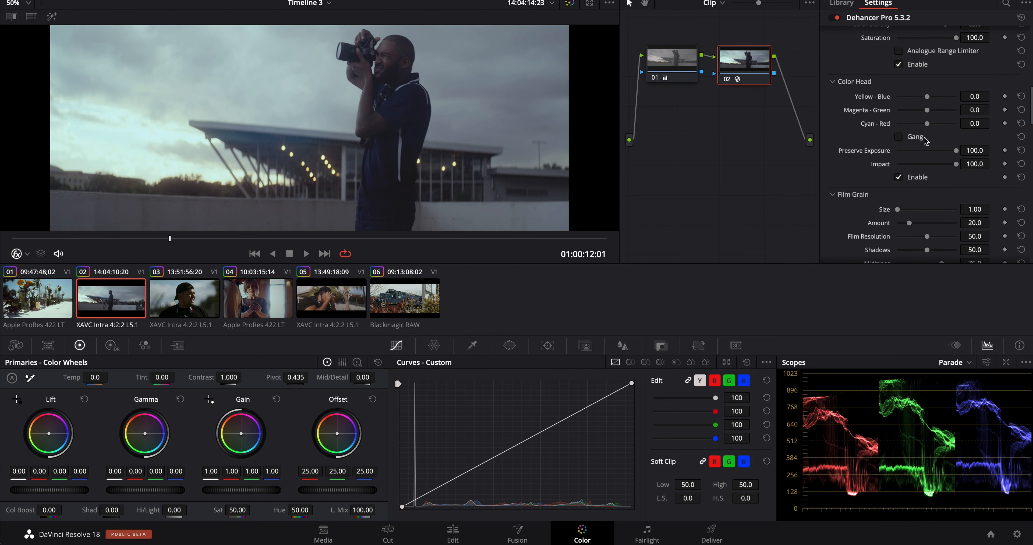
# Enable Film Grain in the Dehancer settings and set Shadows to 27.5, Midtones to 32.1 and Highlights to 23.7
pyautogui.scroll(-5, 919, 150)
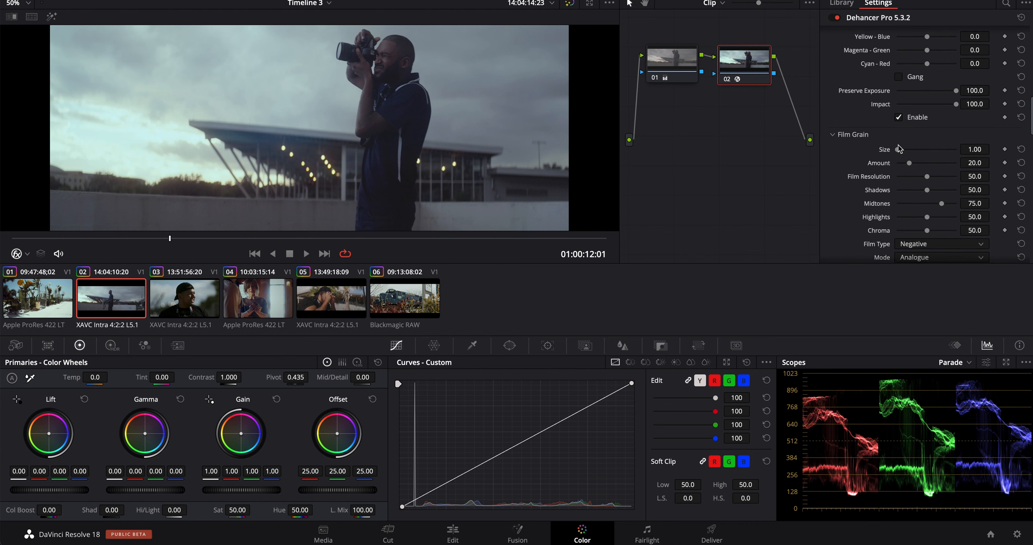
pyautogui.scroll(-7, 900, 147)
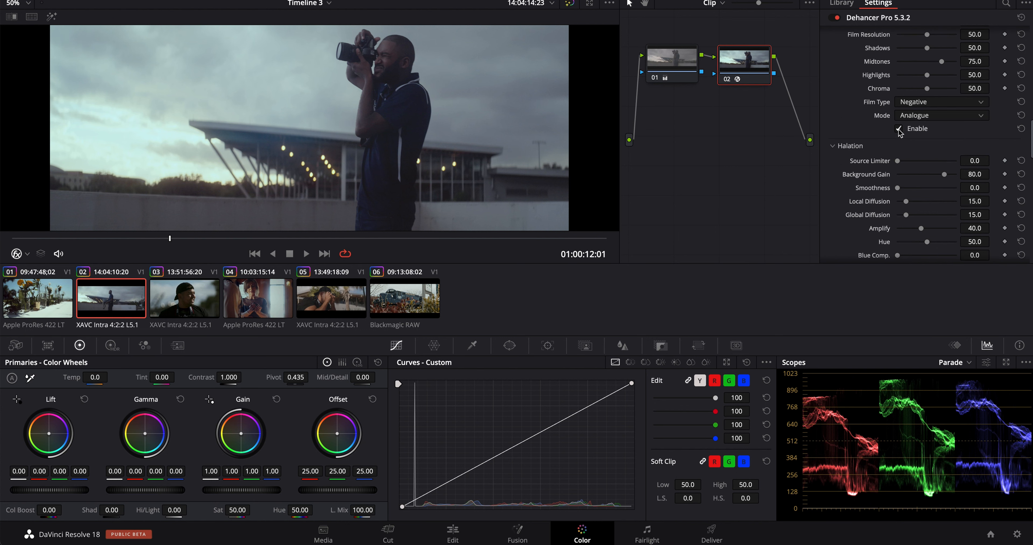
pyautogui.click(899, 129)
pyautogui.scroll(7, 947, 156)
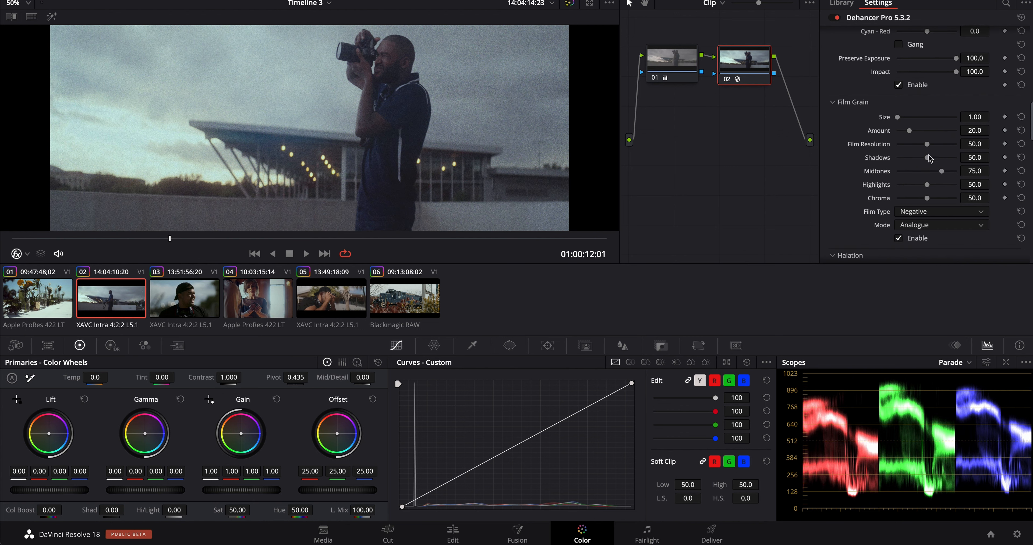
pyautogui.moveTo(927, 158); pyautogui.dragTo(914, 159)
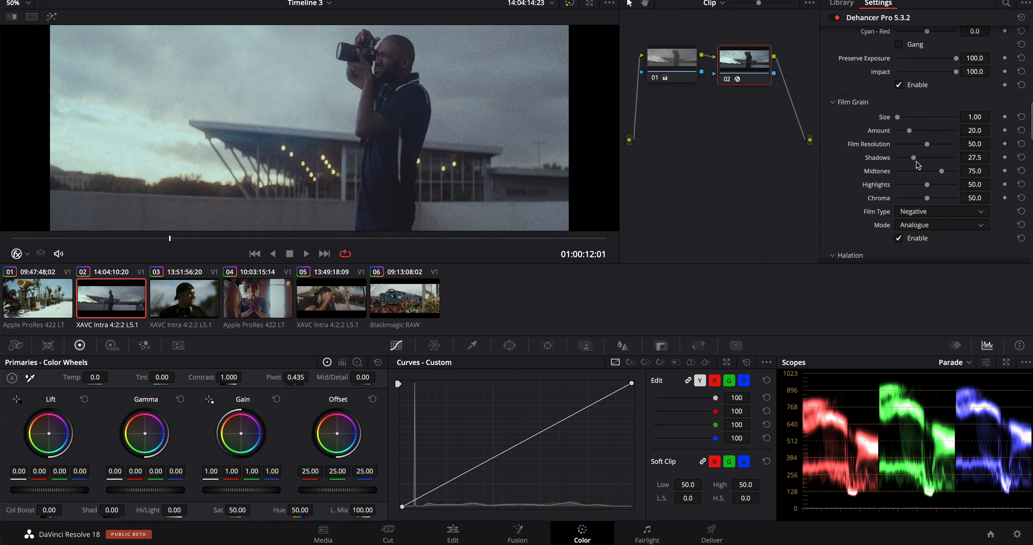
pyautogui.moveTo(943, 172); pyautogui.dragTo(912, 186)
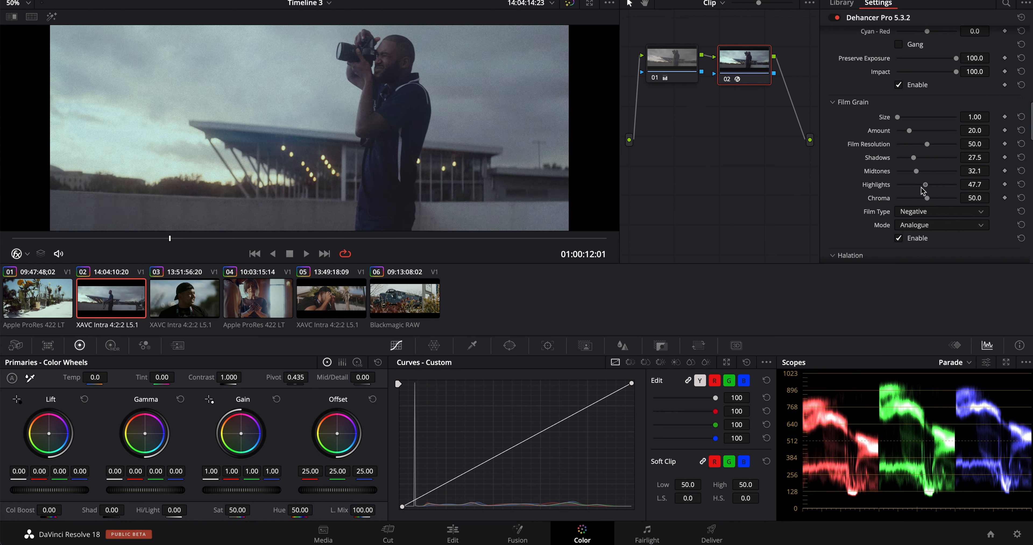
# Enable the Halation effect and compare the shot with and without it, leaving it on
pyautogui.scroll(-2, 939, 161)
pyautogui.scroll(-10, 939, 161)
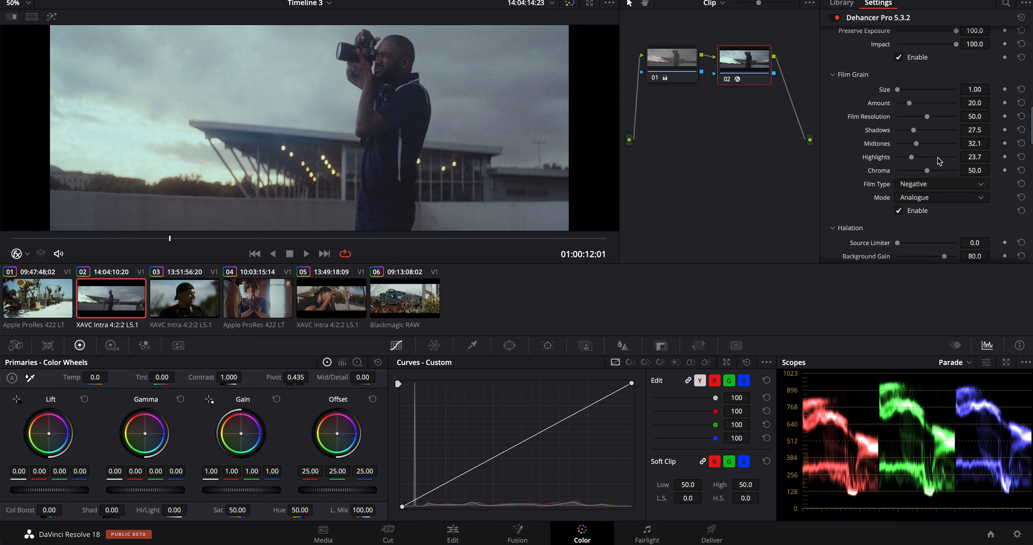
pyautogui.scroll(-4, 924, 185)
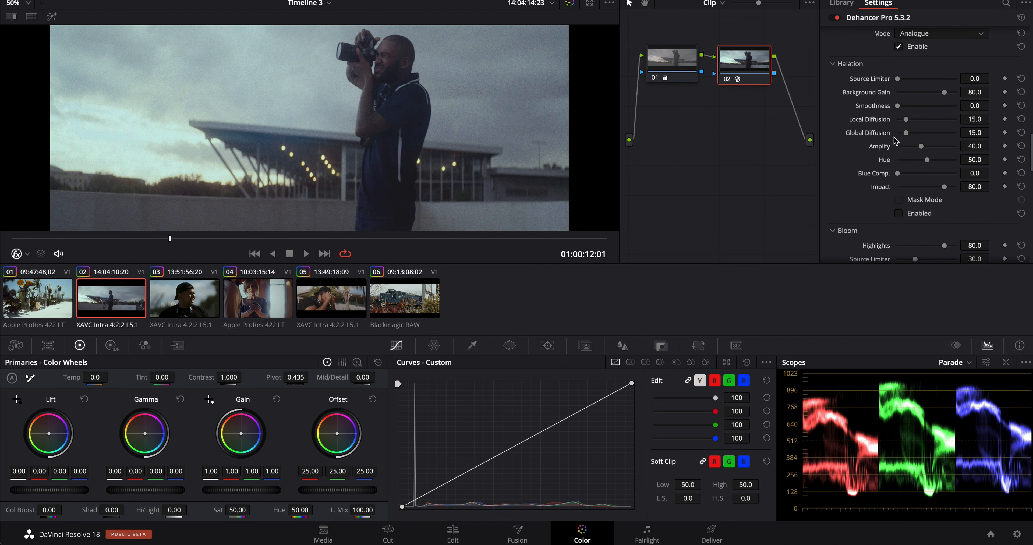
pyautogui.click(899, 214)
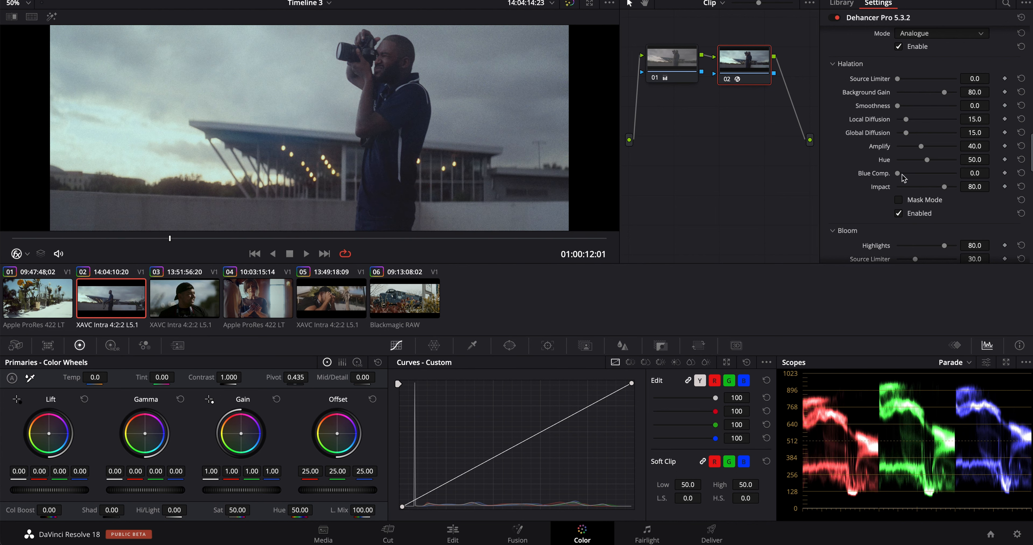
pyautogui.click(899, 213)
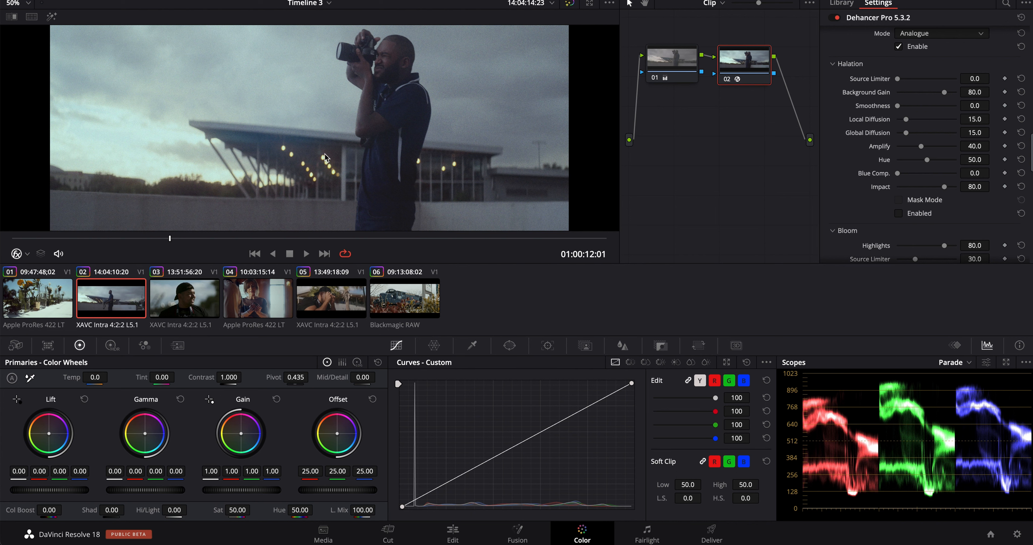
pyautogui.click(899, 214)
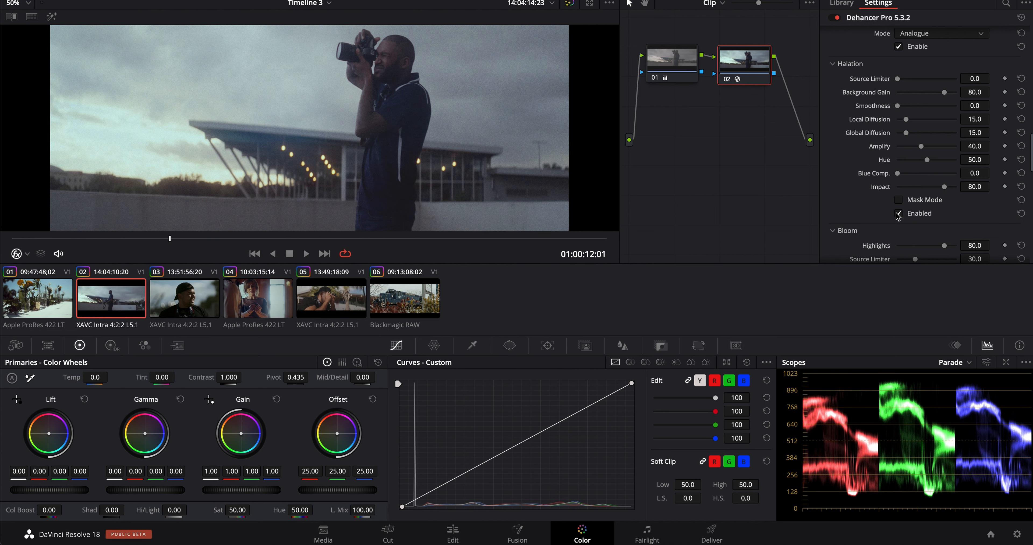
# Set Halation Background Gain to 95.4, Local Diffusion to 100 and Global Diffusion to 58.7, and compare against the disabled effect
pyautogui.moveTo(944, 92); pyautogui.dragTo(954, 93)
pyautogui.moveTo(907, 122); pyautogui.dragTo(934, 138)
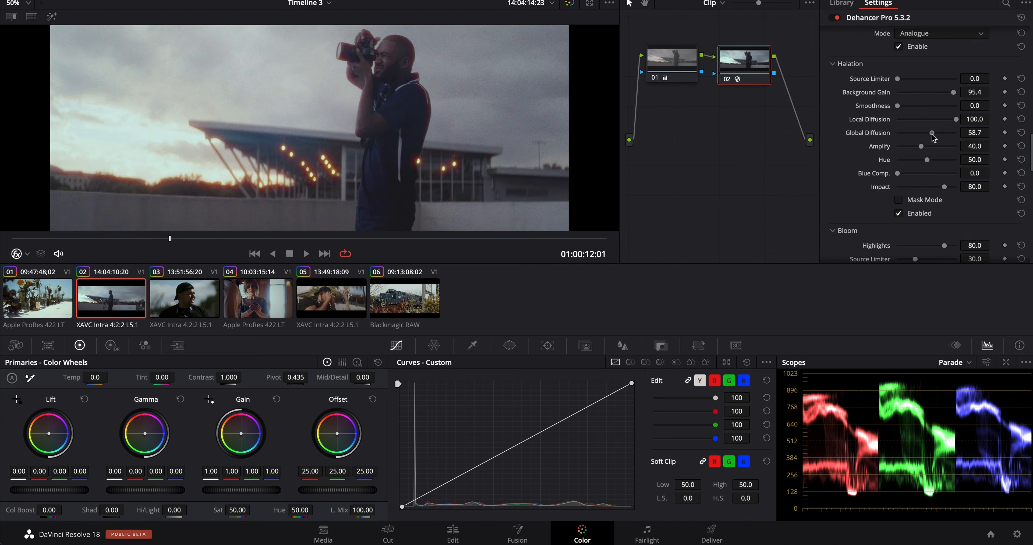
pyautogui.click(898, 214)
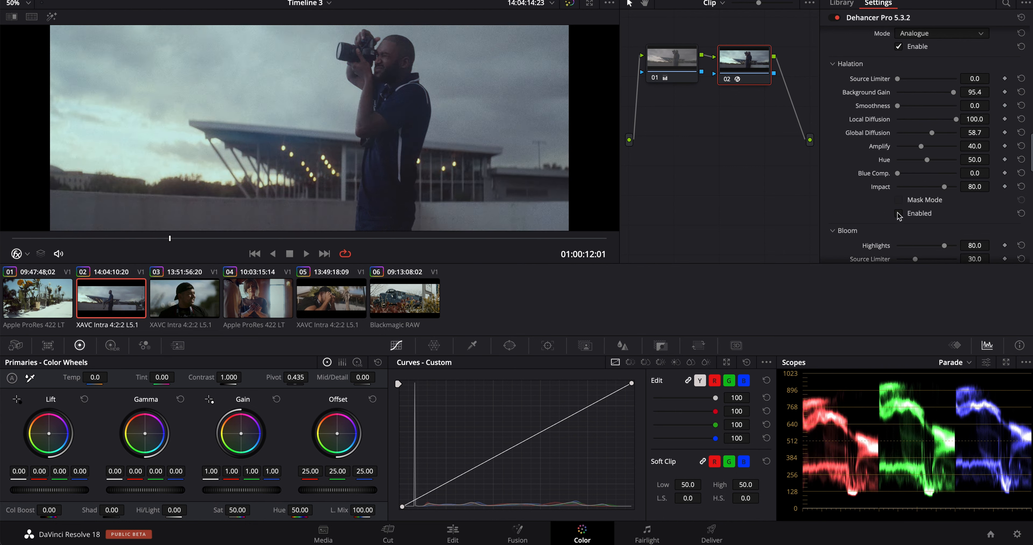
pyautogui.click(899, 213)
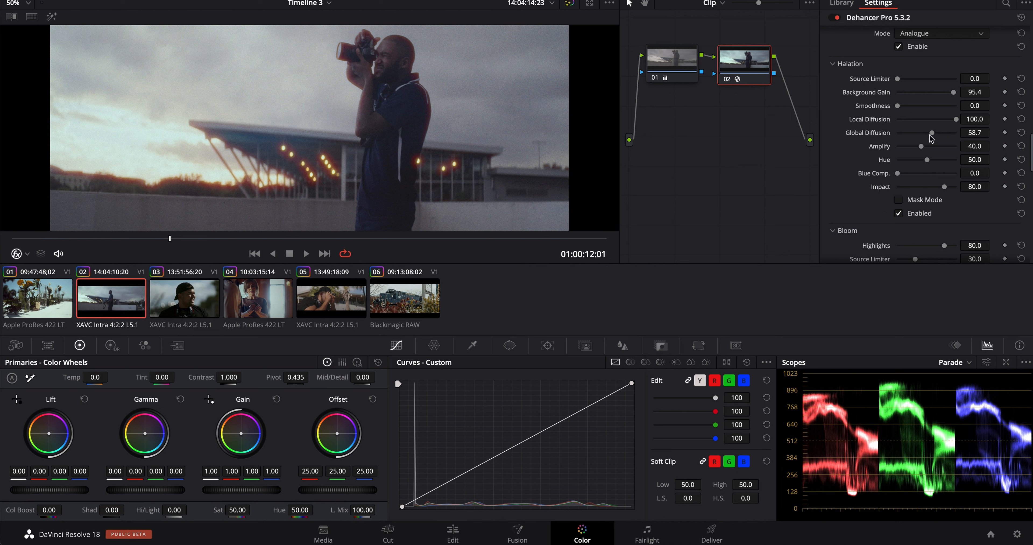
# Using Mask Mode as a guide, refine Halation Local and Global Diffusion to 36.7 and Amplify to 52.3, and compare with Halation off
pyautogui.moveTo(932, 134); pyautogui.dragTo(947, 119)
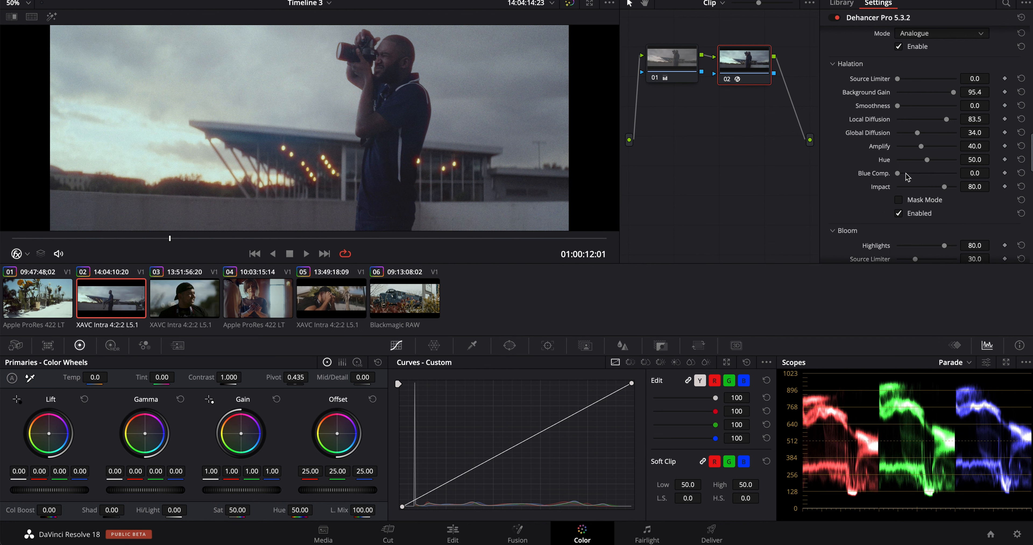
pyautogui.click(898, 214)
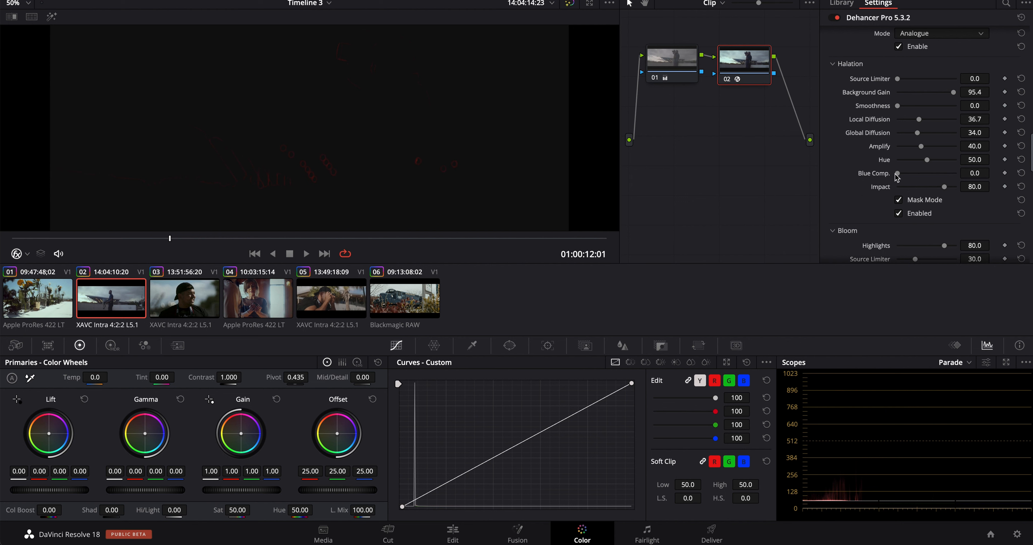
pyautogui.moveTo(919, 144); pyautogui.dragTo(952, 132)
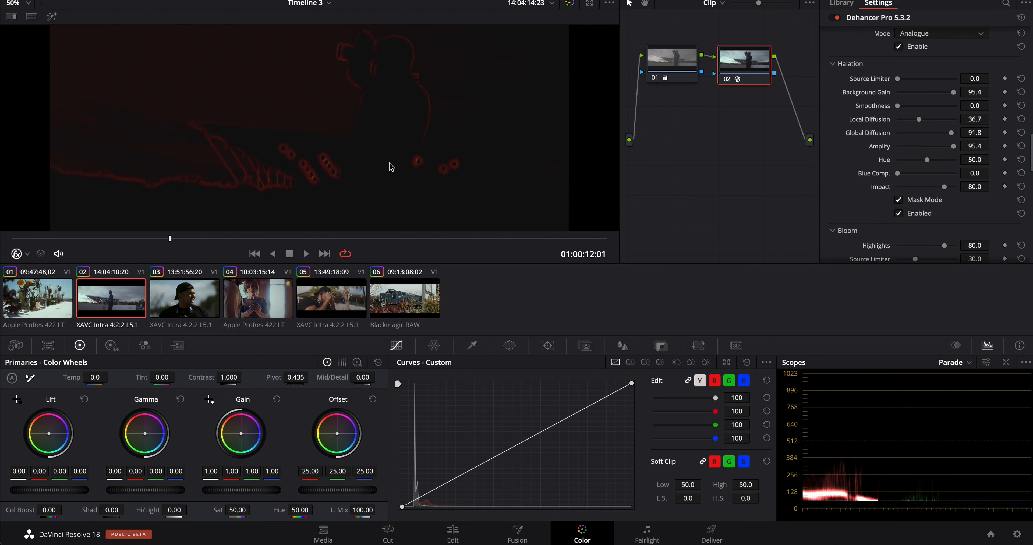
pyautogui.moveTo(952, 134); pyautogui.dragTo(928, 146)
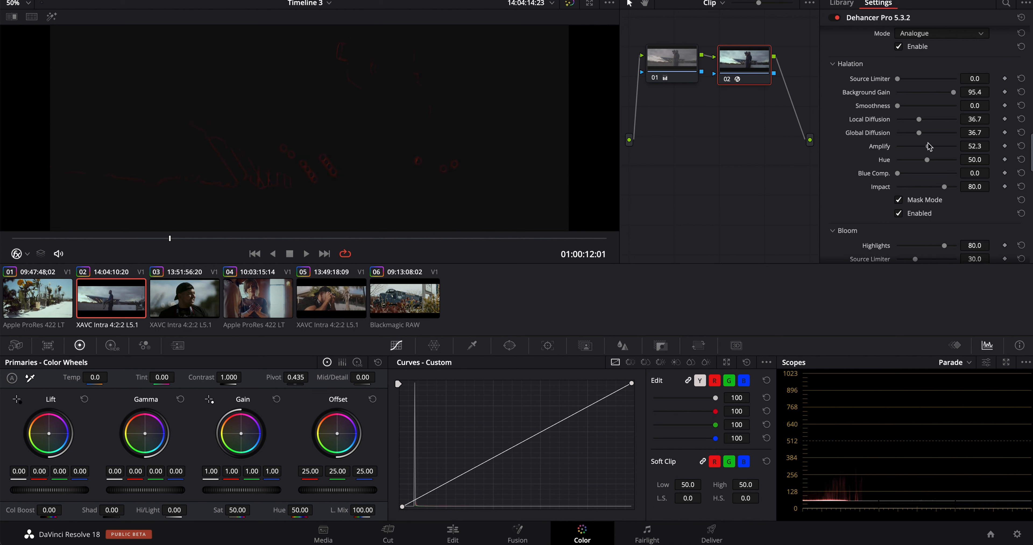
pyautogui.click(900, 200)
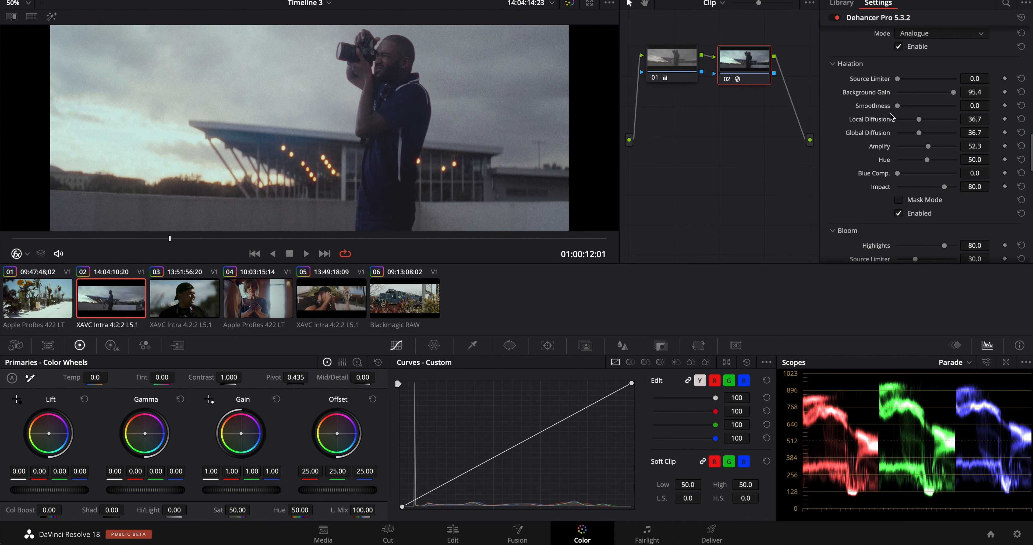
pyautogui.click(898, 214)
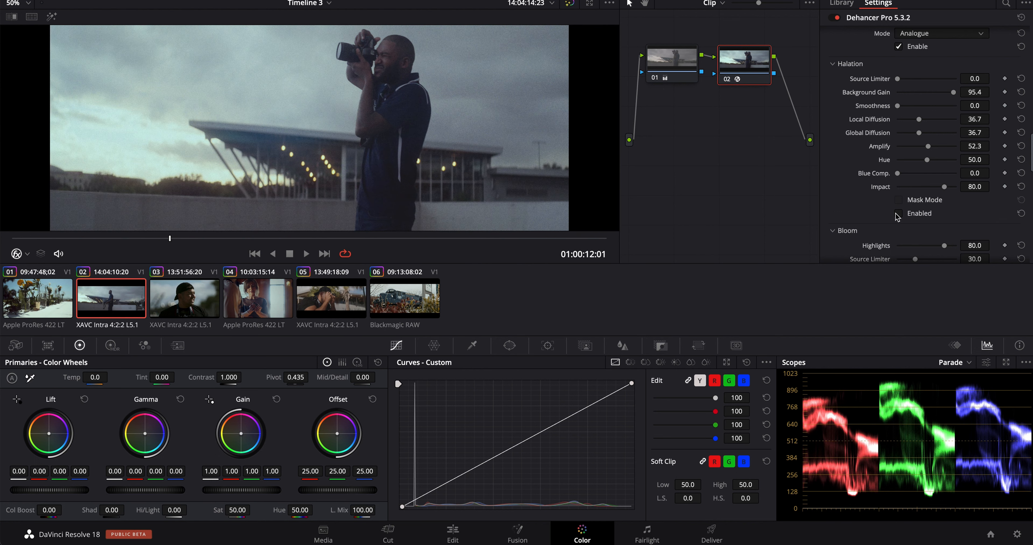
pyautogui.click(899, 213)
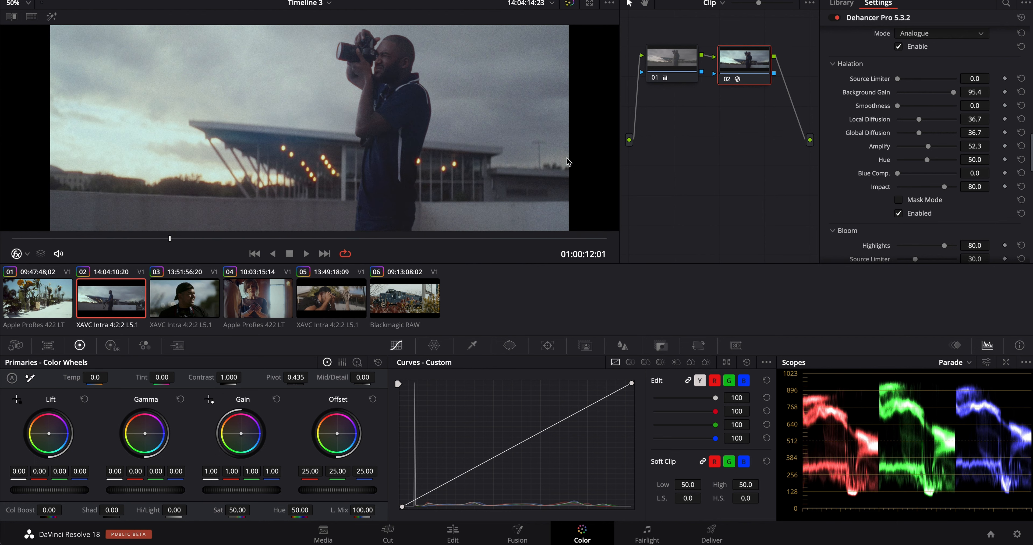
# Try the Bloom effect on the shot and disable it again
pyautogui.scroll(-6, 934, 239)
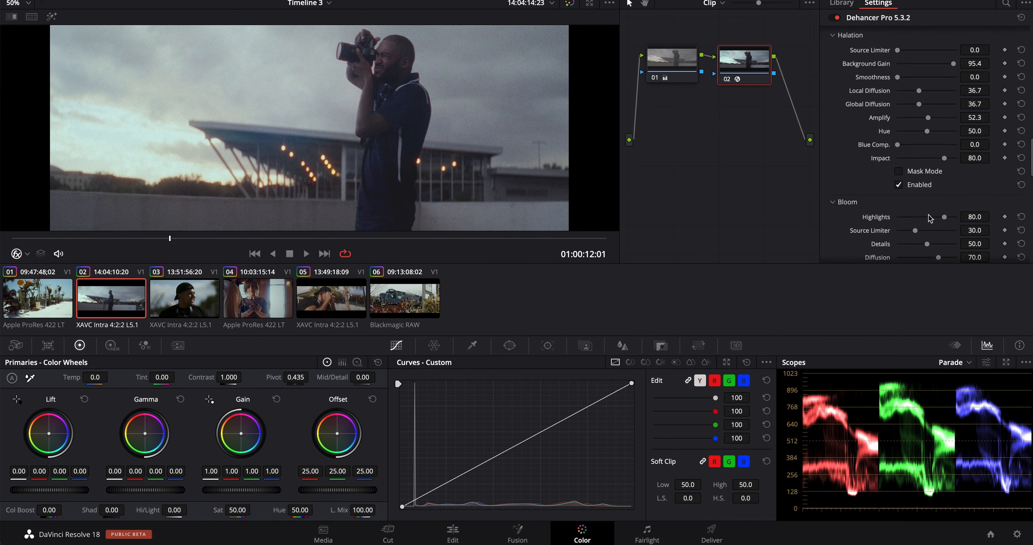
pyautogui.scroll(-2, 930, 218)
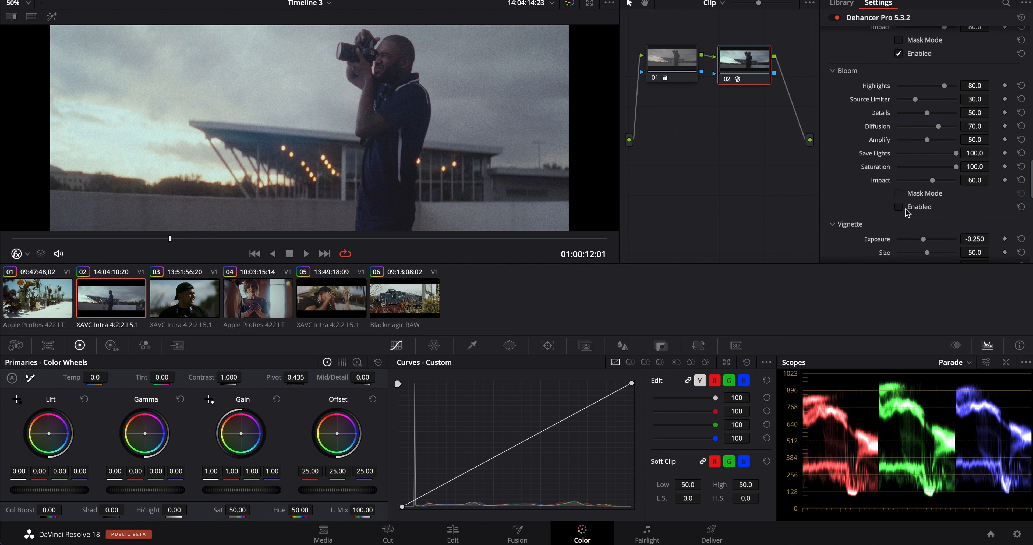
pyautogui.click(899, 207)
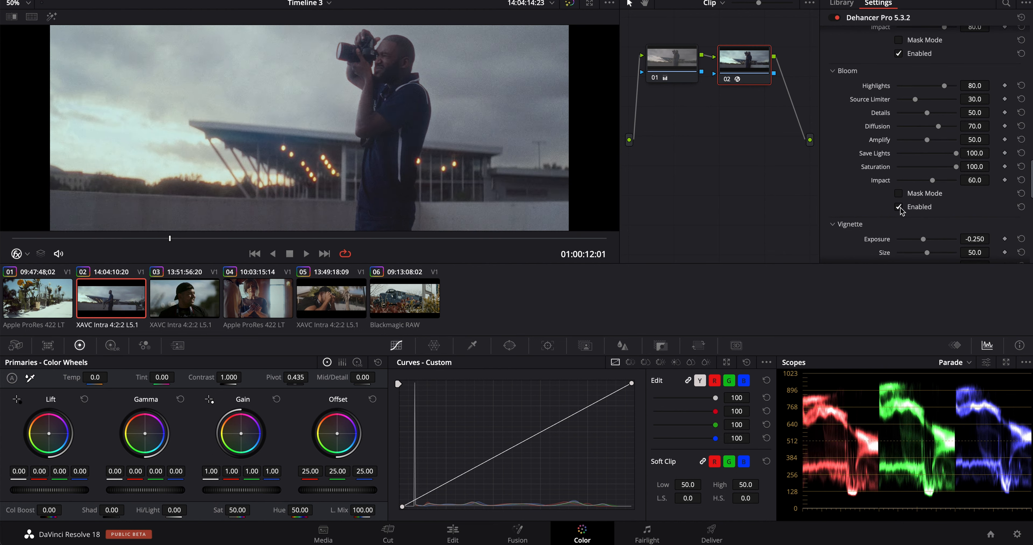
pyautogui.click(899, 207)
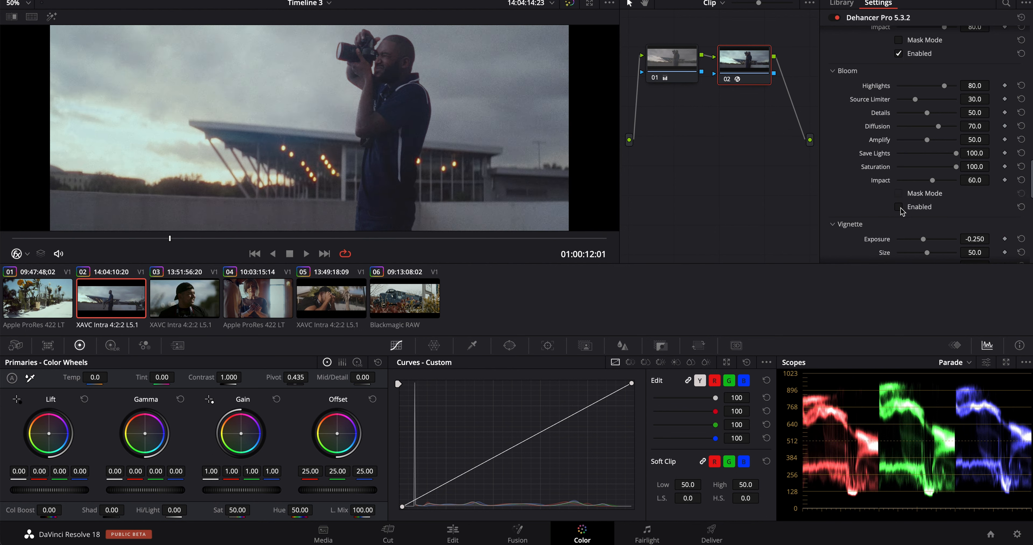
# Switch to clip 03 and review its Dehancer settings from the Vignette section back to the camera Input section
pyautogui.scroll(-1, 952, 207)
pyautogui.scroll(-5, 952, 207)
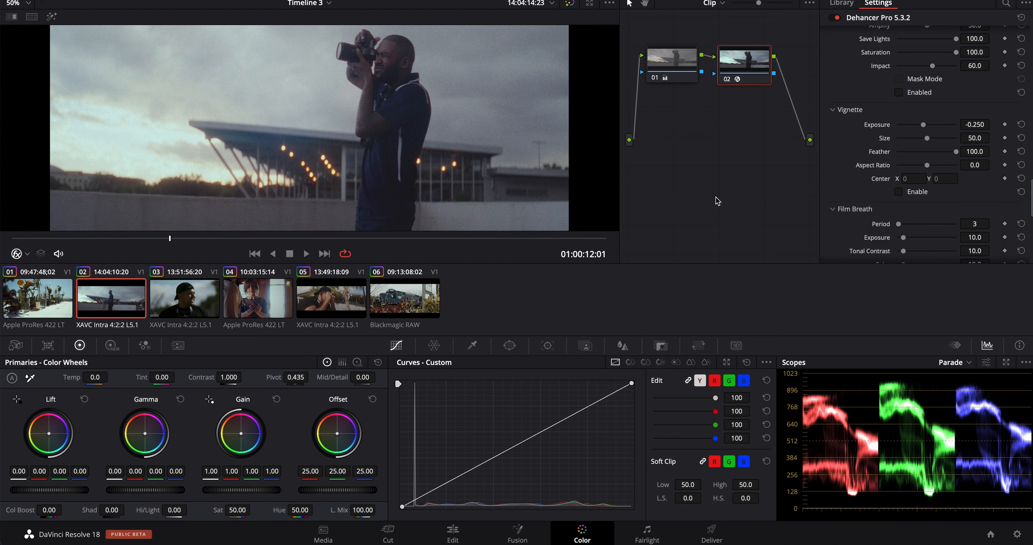
pyautogui.click(193, 299)
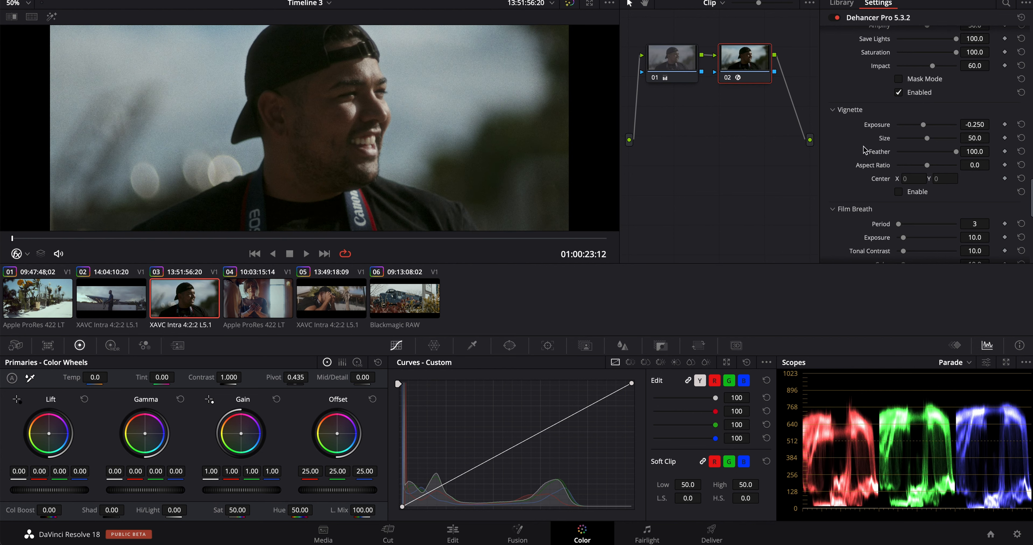
pyautogui.scroll(10, 931, 139)
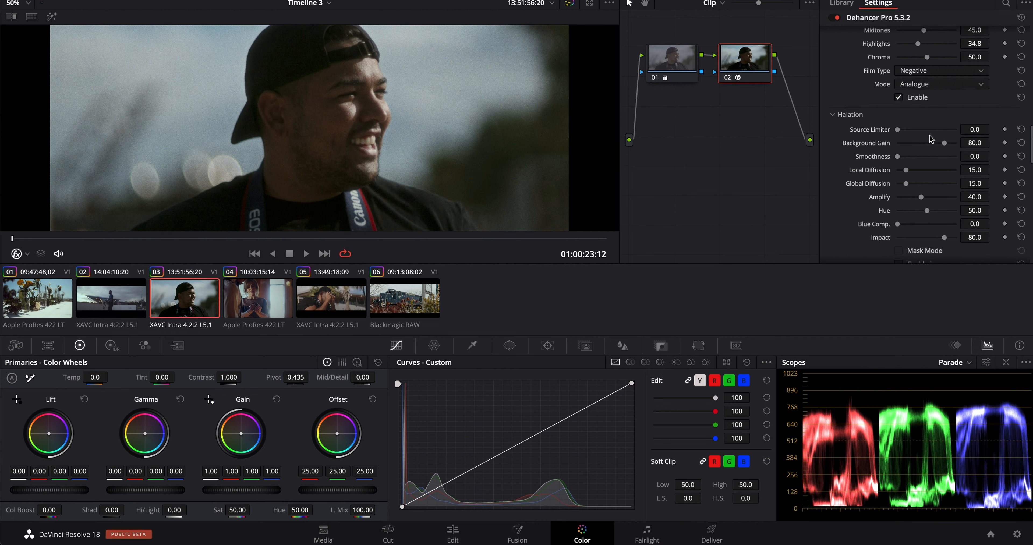
pyautogui.scroll(8, 931, 138)
pyautogui.scroll(10, 930, 138)
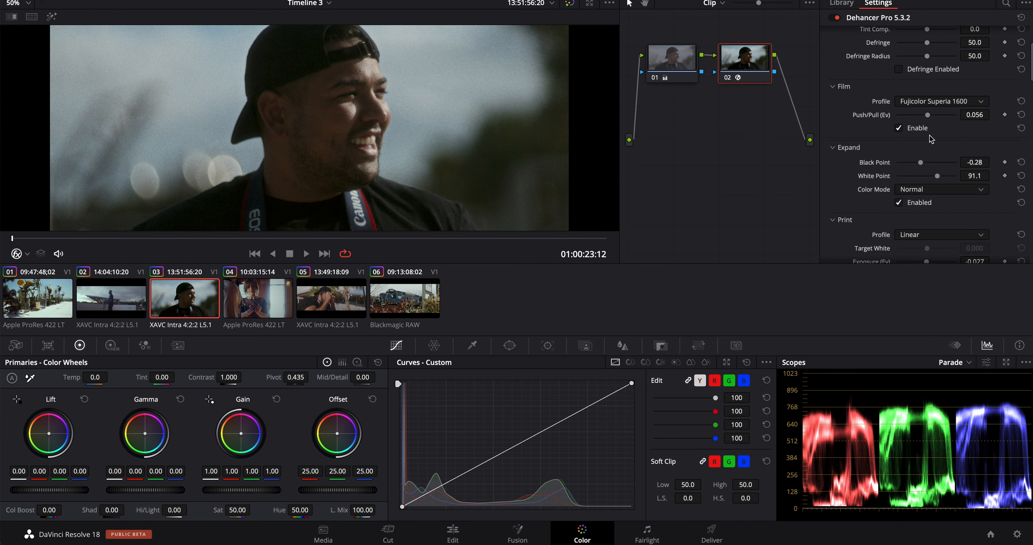
pyautogui.scroll(3, 934, 105)
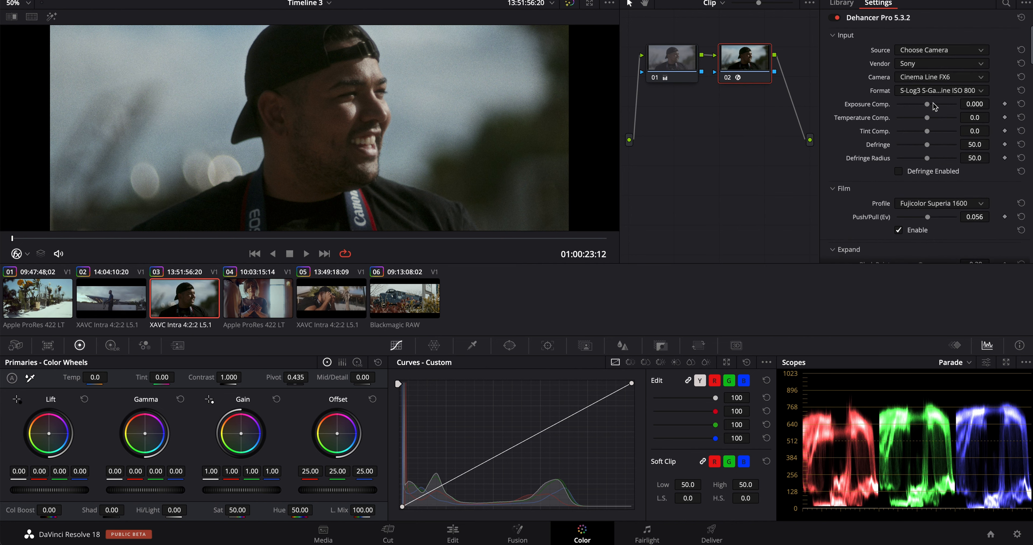
# Bypass Dehancer to view the ungraded image of clip 03, inspect the primaries on node 01, and restore the effect on node 02
pyautogui.click(837, 19)
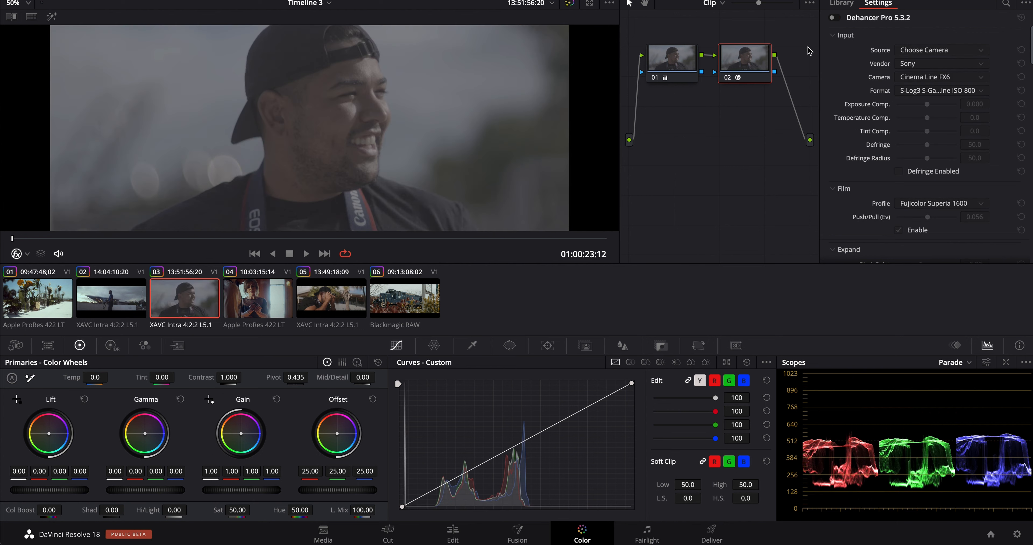
pyautogui.click(668, 66)
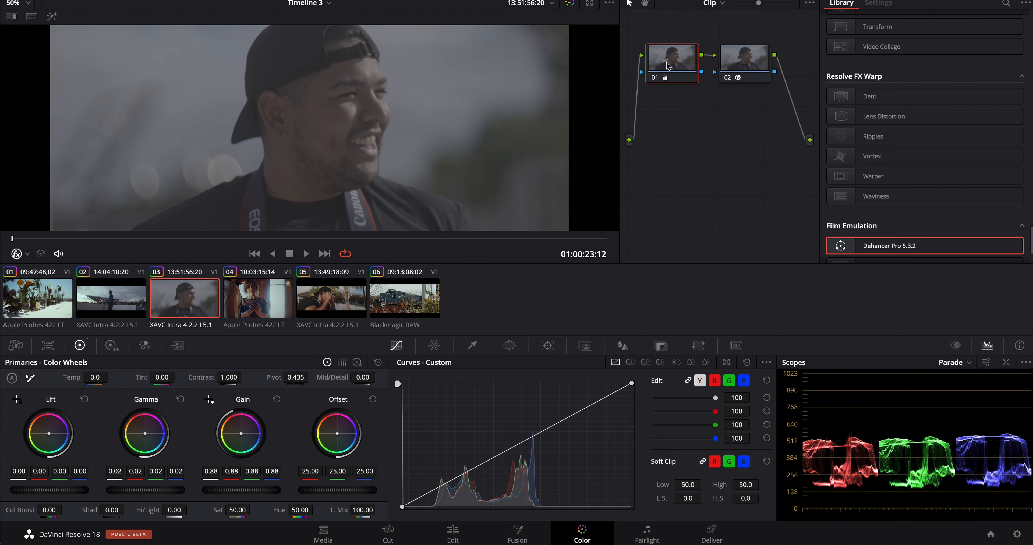
pyautogui.click(740, 66)
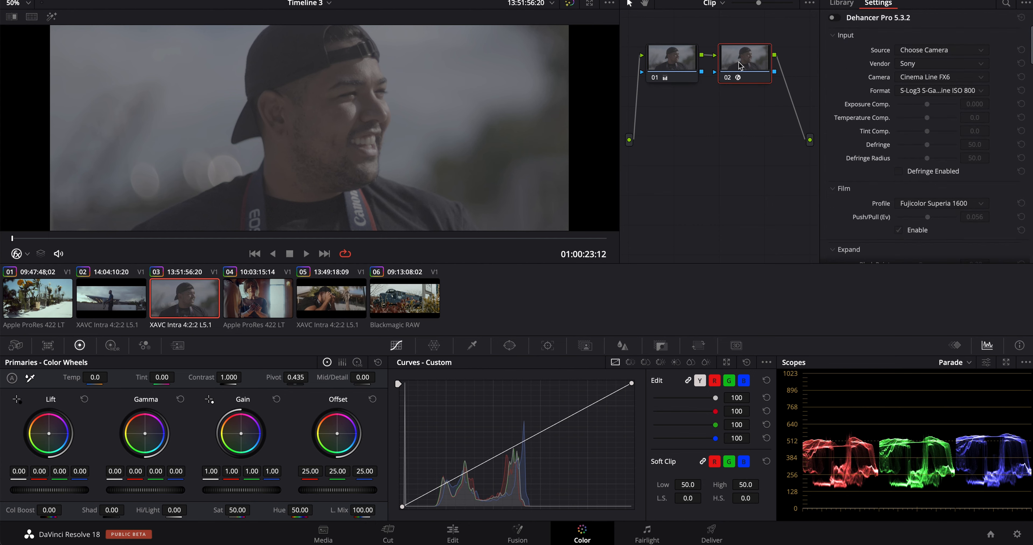
pyautogui.click(678, 70)
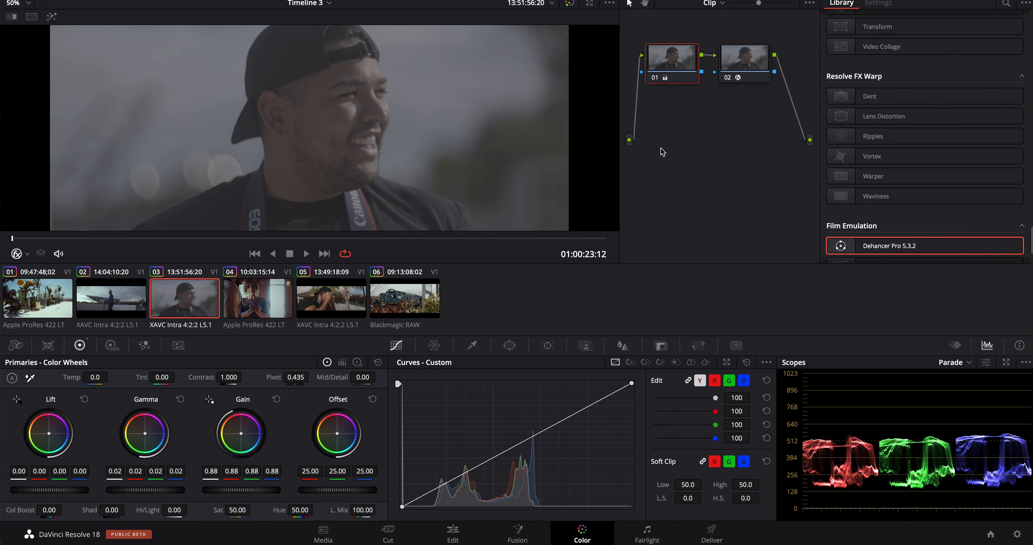
pyautogui.click(757, 66)
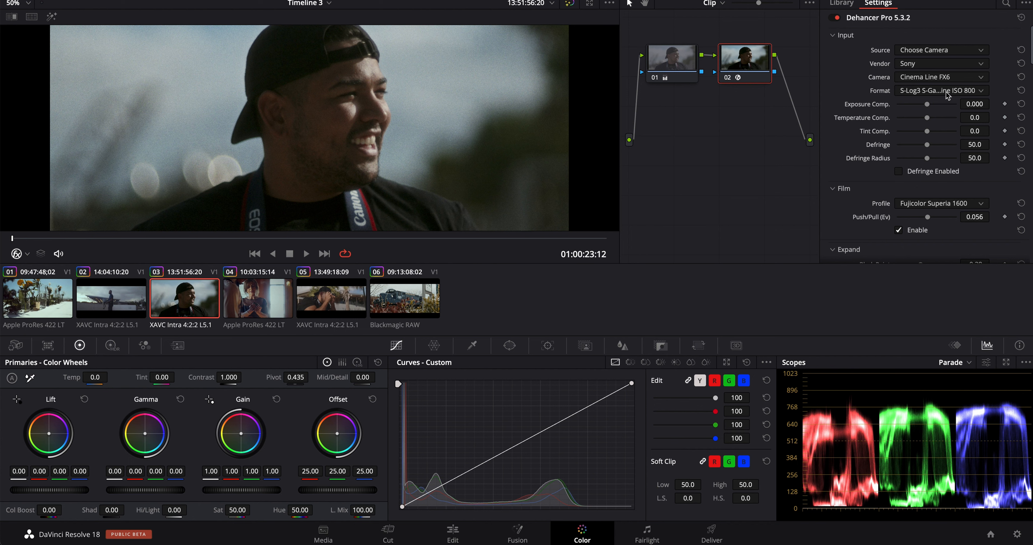
# Compare clip 03 with Bloom off and on, and move to the front-facing frame at 01:00:24:17
pyautogui.scroll(-10, 919, 114)
pyautogui.scroll(-5, 905, 193)
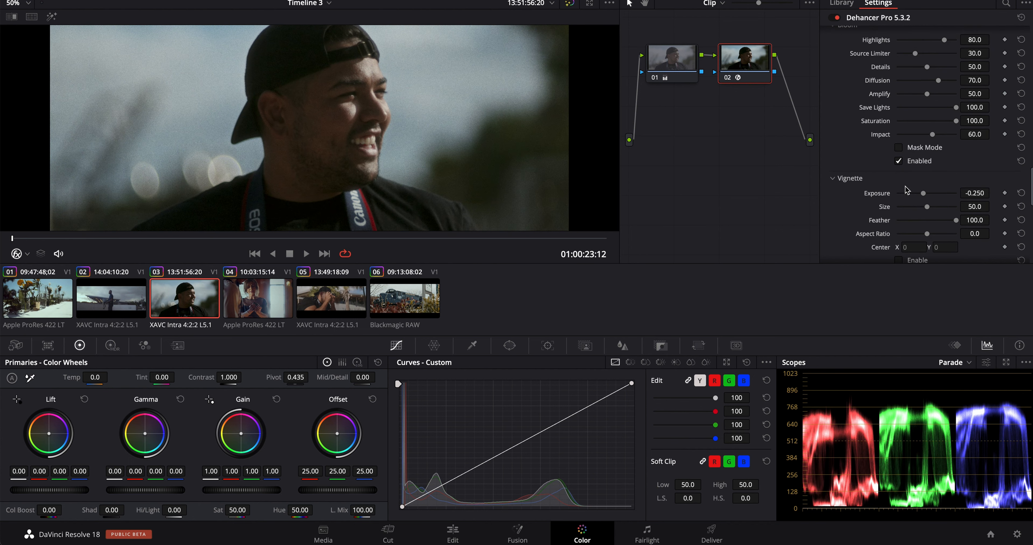
pyautogui.click(907, 169)
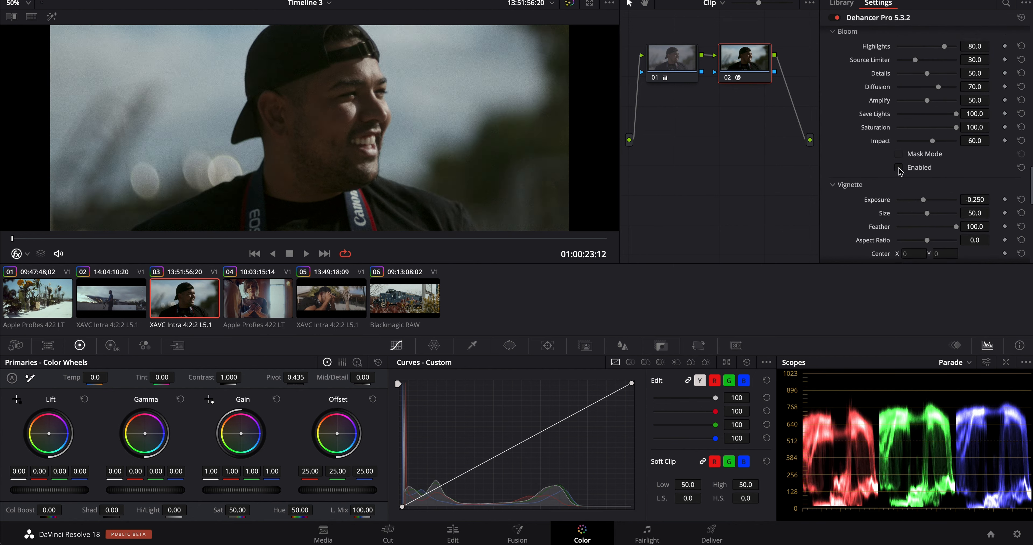
pyautogui.click(263, 239)
pyautogui.moveTo(266, 240)
pyautogui.mouseDown()
pyautogui.moveTo(217, 244)
pyautogui.moveTo(310, 241)
pyautogui.moveTo(195, 239)
pyautogui.moveTo(262, 239)
pyautogui.mouseUp()
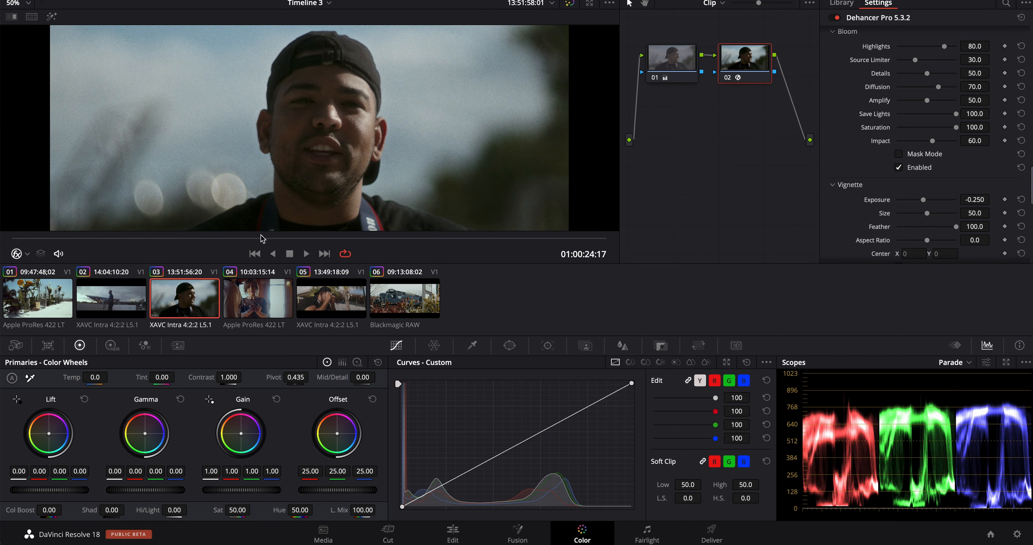
# Toggle Bloom off and on repeatedly to compare the highlight glow on the subject's face, leave it enabled and play back clip 03
pyautogui.click(899, 168)
pyautogui.click(898, 167)
pyautogui.click(899, 167)
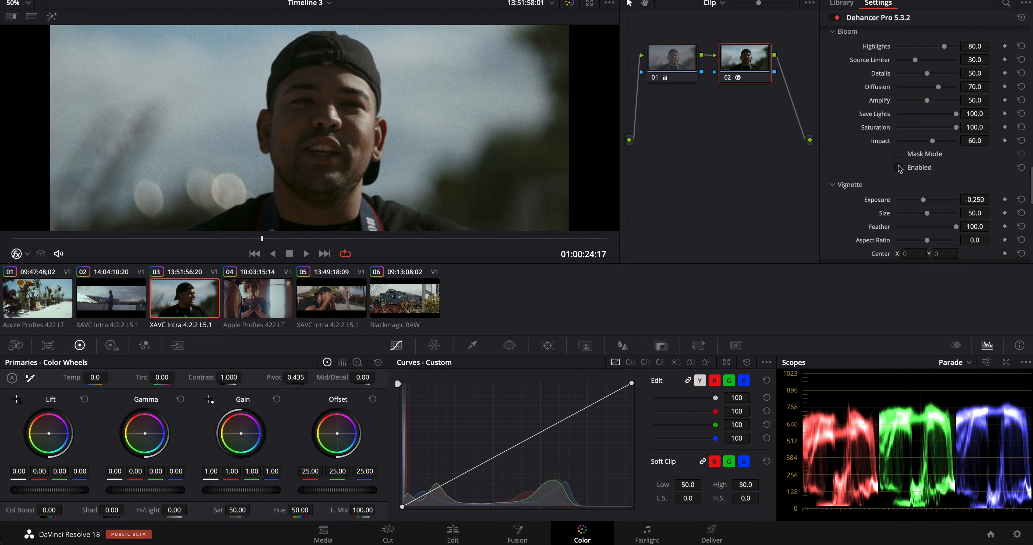
pyautogui.click(899, 168)
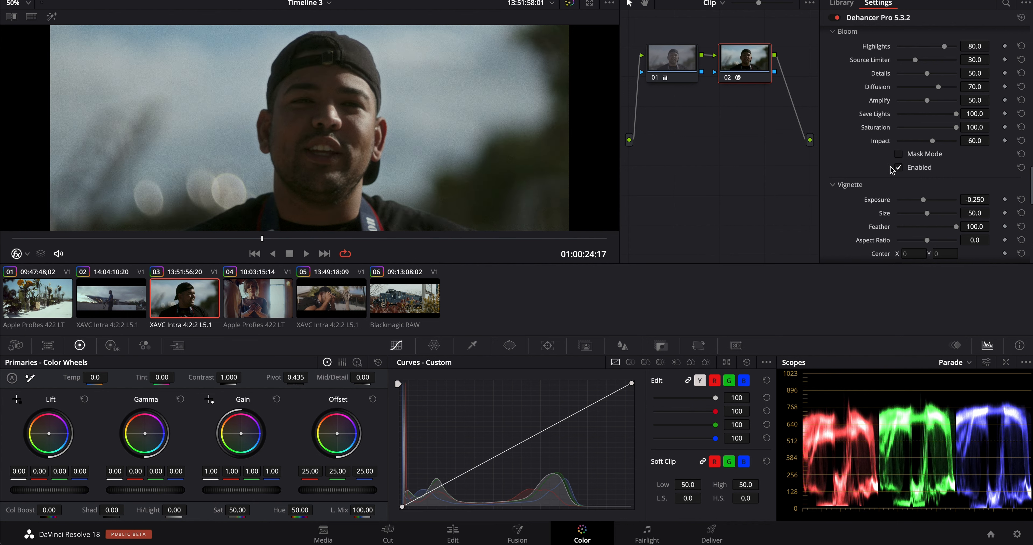
pyautogui.click(897, 168)
pyautogui.click(899, 168)
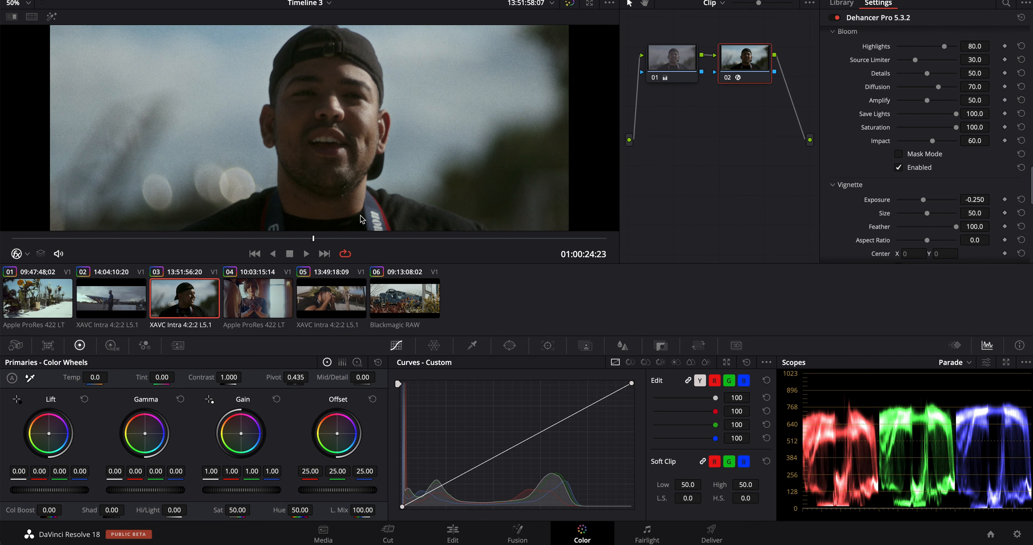
pyautogui.click(899, 168)
pyautogui.click(306, 256)
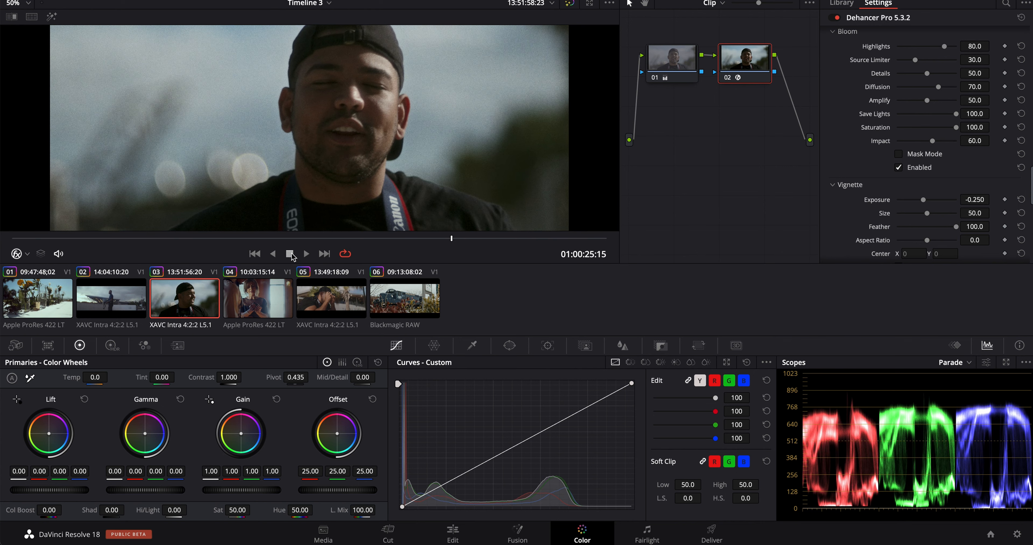
# Switch to clip 04, set the viewer zoom to 35% and move to the frame at 01:00:29:14
pyautogui.click(275, 301)
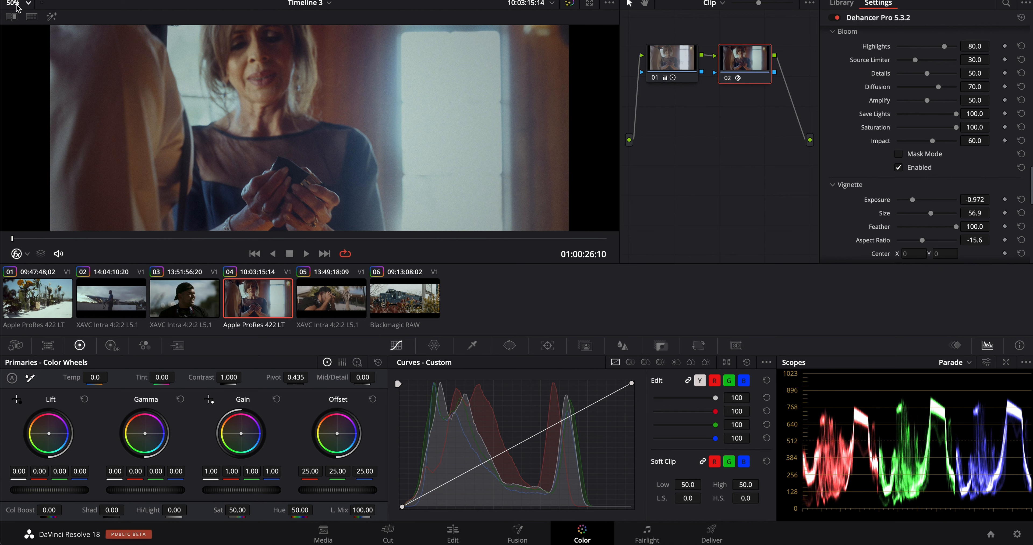
pyautogui.click(28, 3)
pyautogui.click(16, 17)
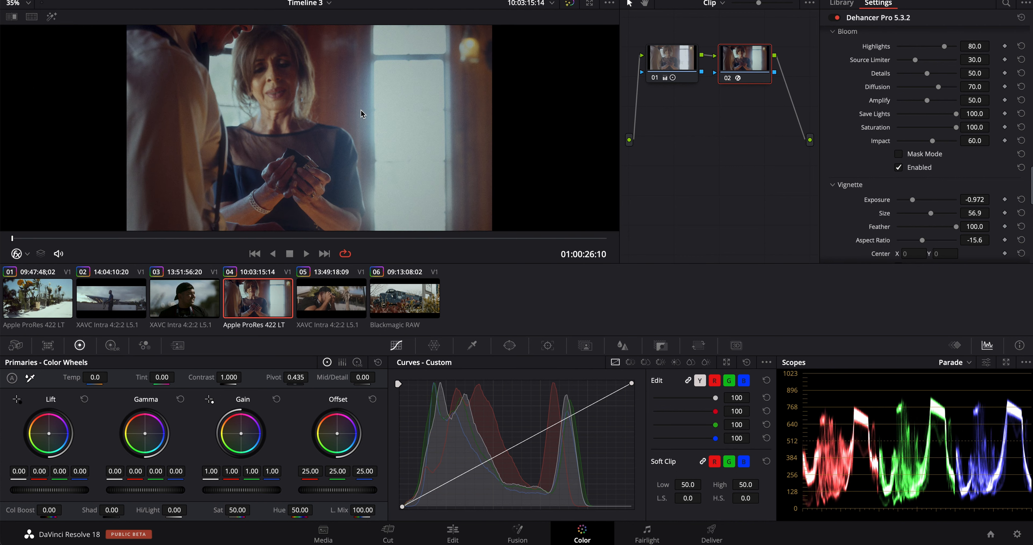
pyautogui.click(219, 239)
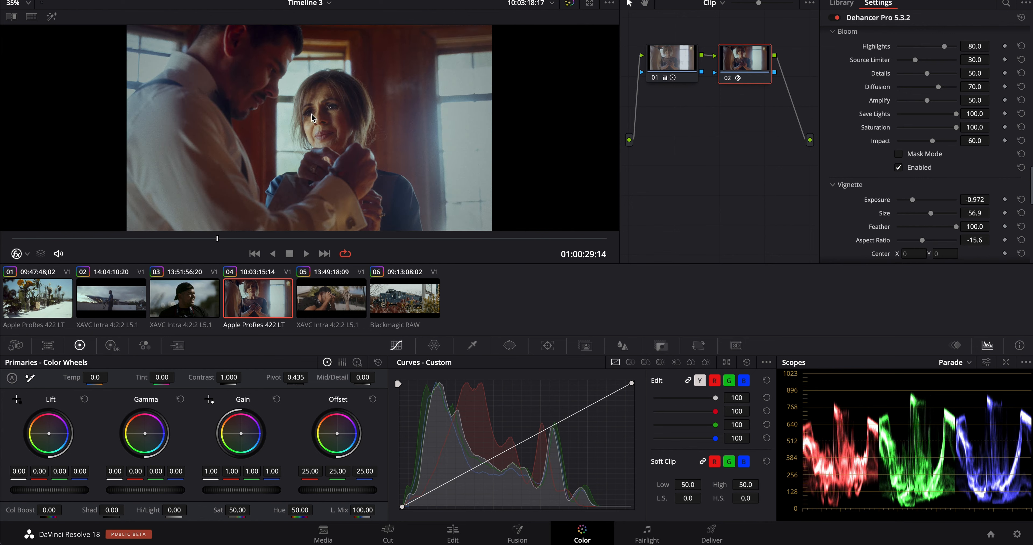
# Bypass Dehancer on clip 04 to view the ungraded image and restore the effect
pyautogui.scroll(-10, 863, 121)
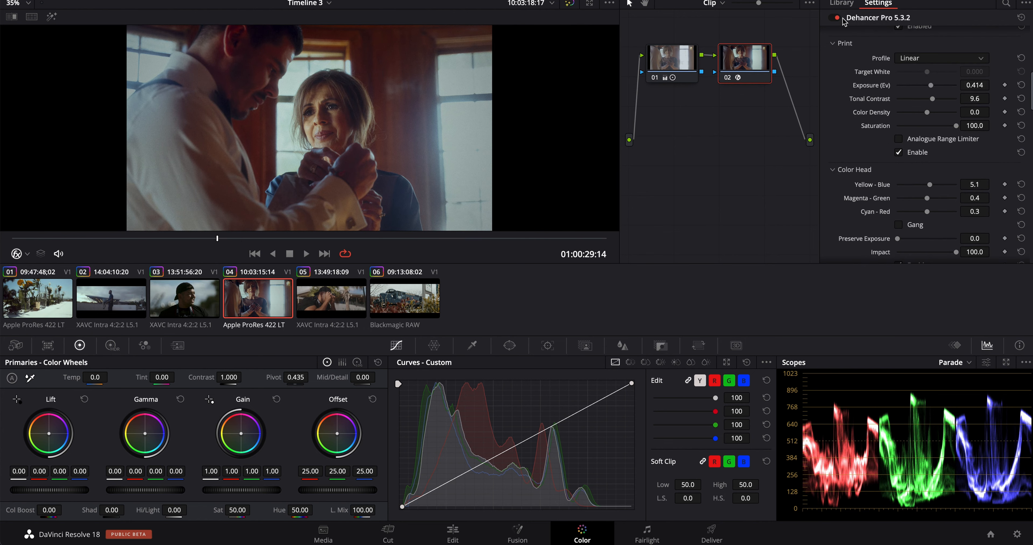
pyautogui.click(833, 18)
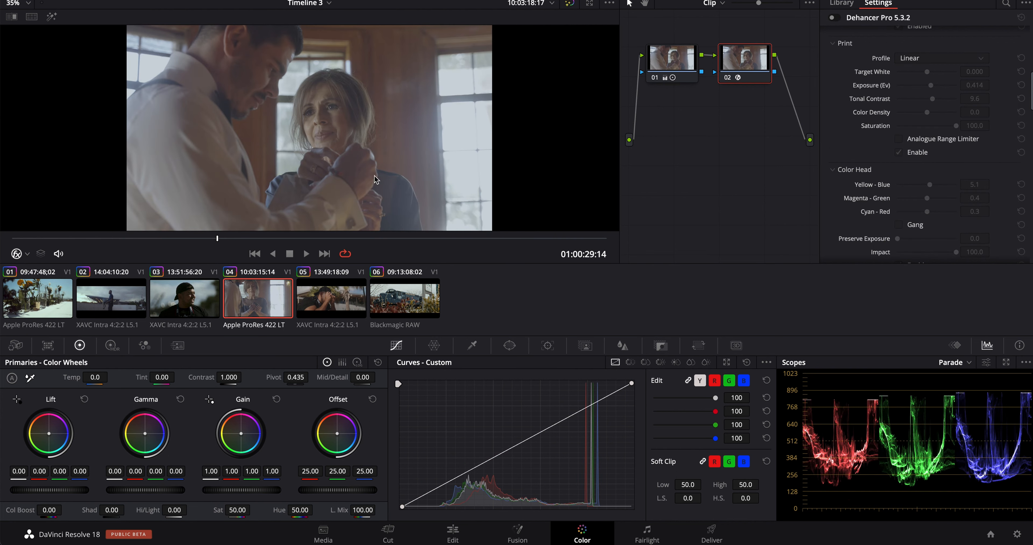
pyautogui.click(838, 19)
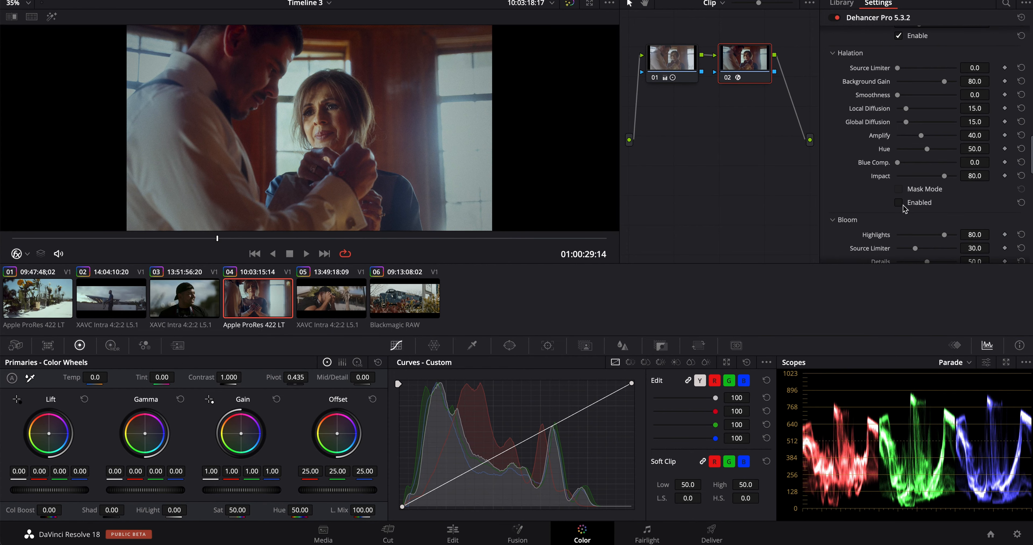
# Compare clip 04 with Bloom off and on around the bright windows, leaving Bloom enabled
pyautogui.scroll(-1, 902, 204)
pyautogui.scroll(-6, 903, 208)
pyautogui.click(898, 196)
pyautogui.click(898, 196)
pyautogui.click(898, 196)
pyautogui.click(898, 196)
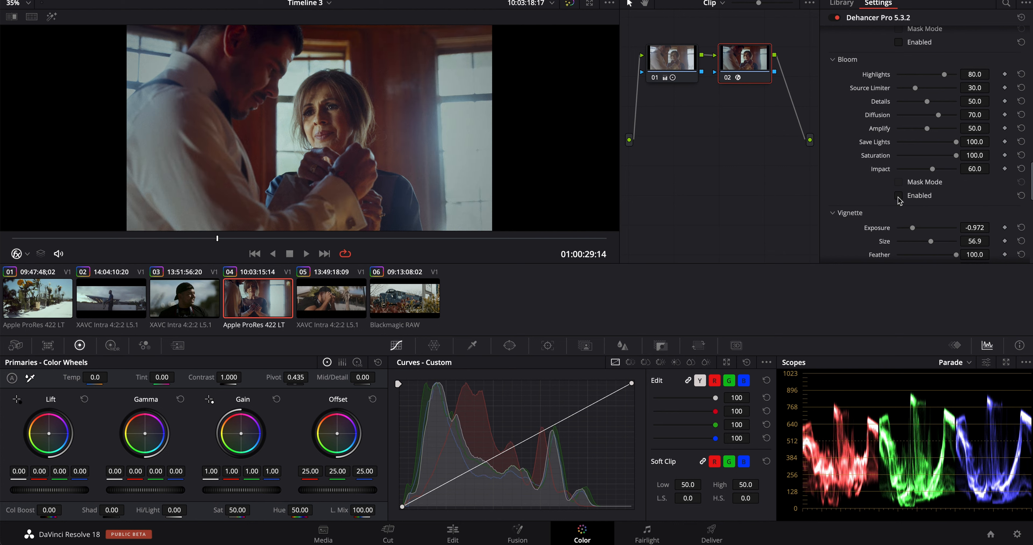
pyautogui.click(899, 196)
pyautogui.click(898, 196)
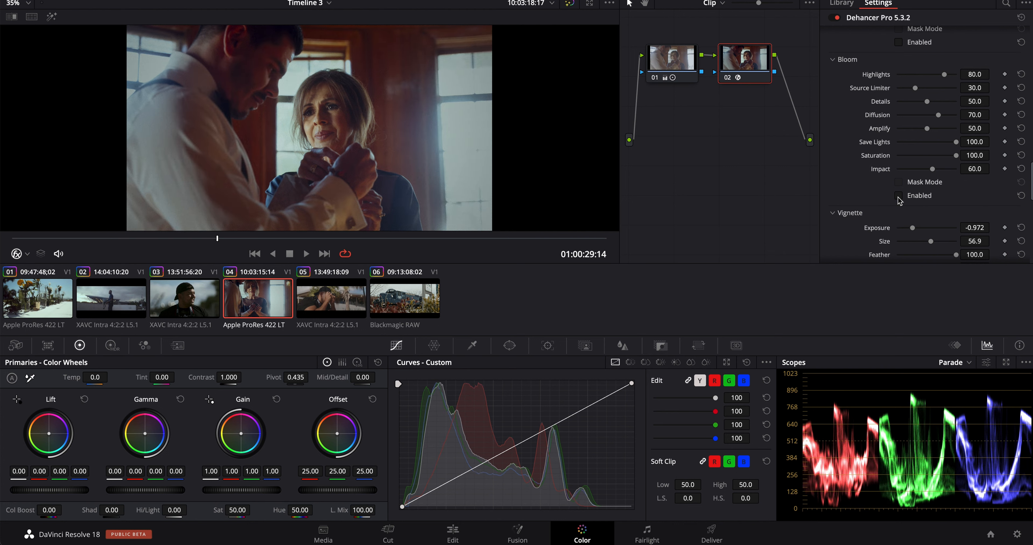
pyautogui.click(899, 196)
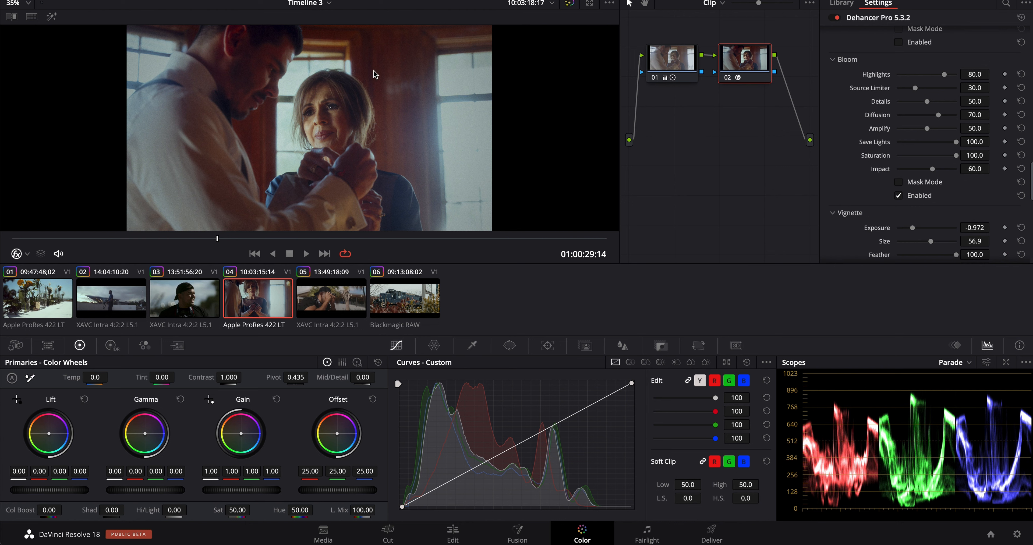
# Compare clip 04 with the Vignette off and on, leave it enabled and play back the shot
pyautogui.scroll(-5, 898, 193)
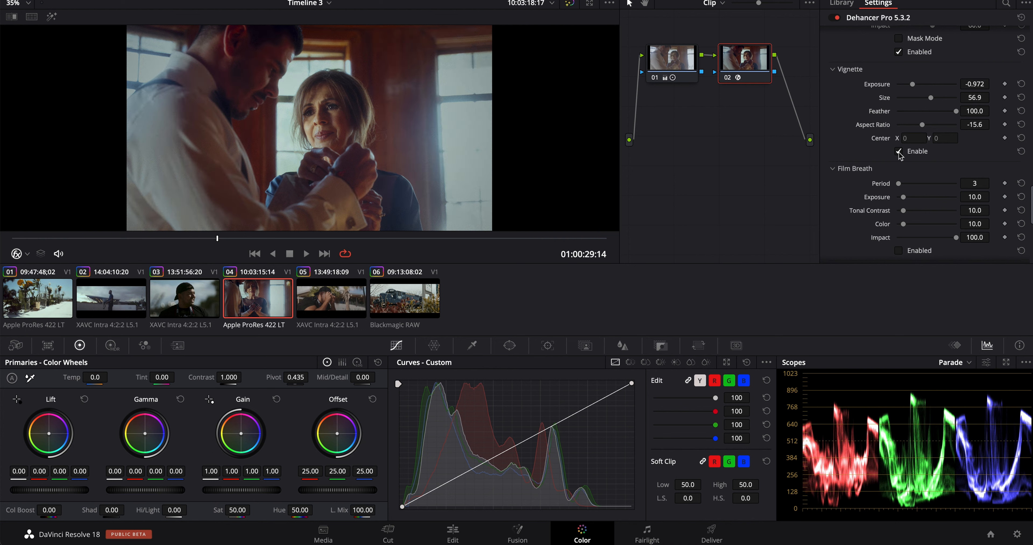
pyautogui.click(898, 152)
pyautogui.click(899, 152)
pyautogui.click(305, 254)
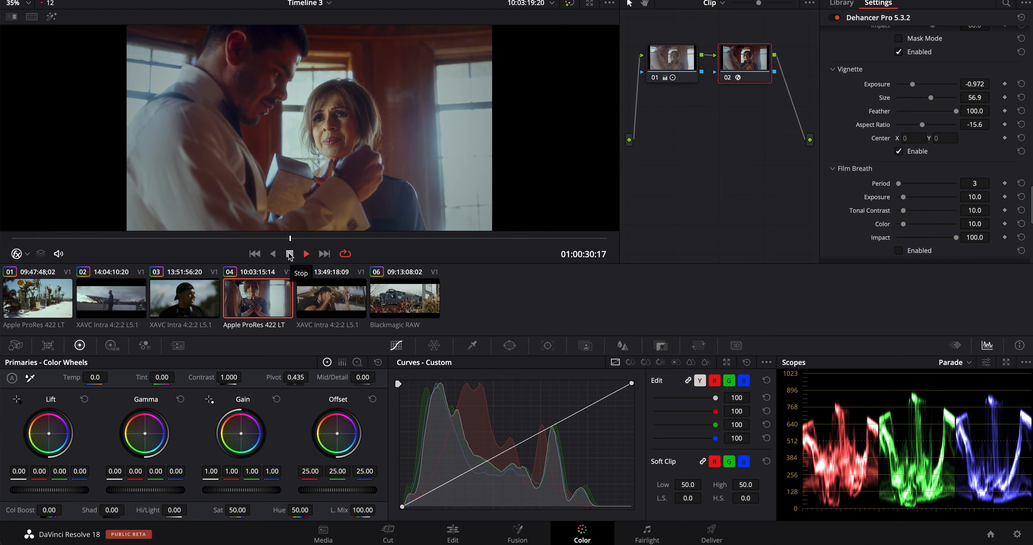
pyautogui.click(290, 253)
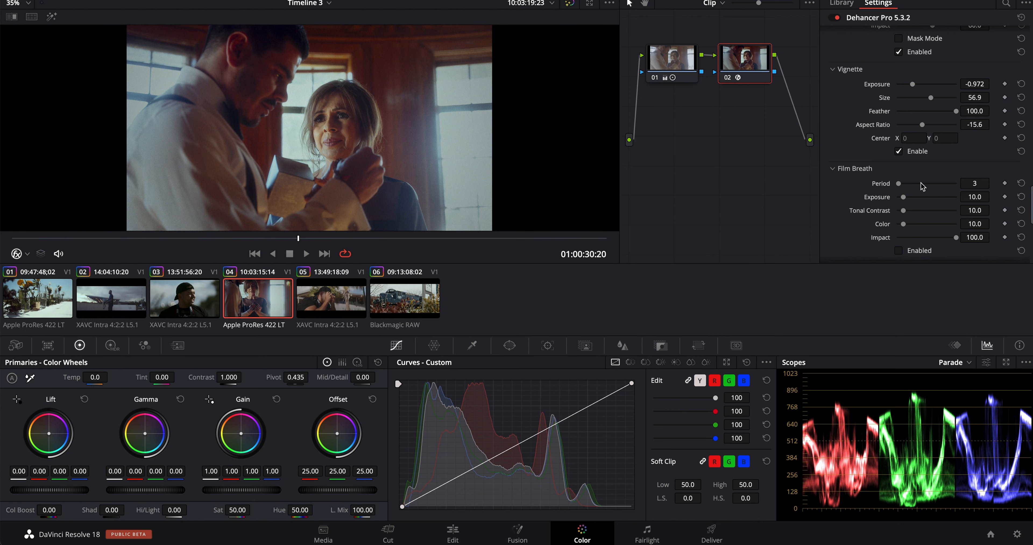
# Enable Film Breath on clip 04 and play the shot from an earlier frame to check the effect
pyautogui.scroll(-4, 923, 187)
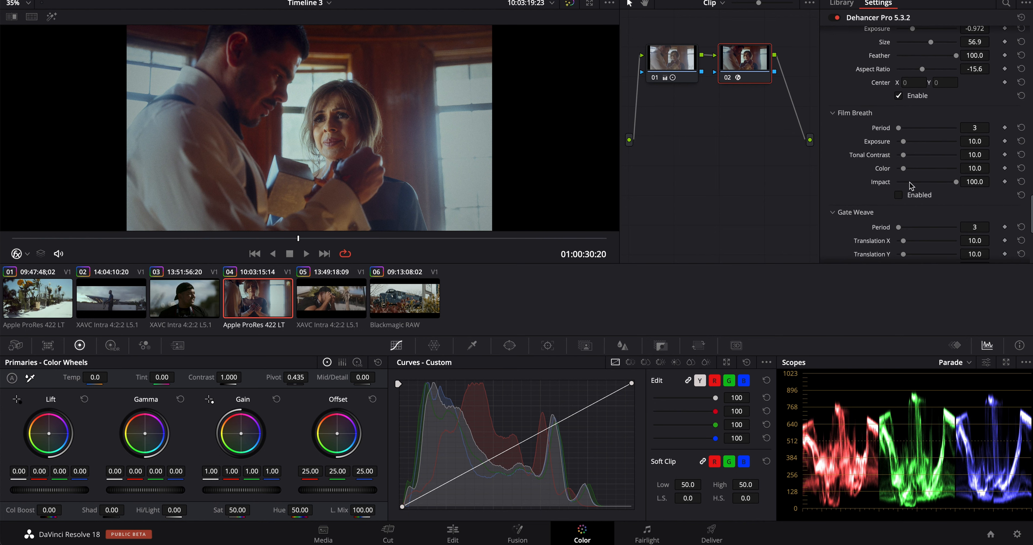
pyautogui.scroll(-2, 910, 185)
pyautogui.scroll(-2, 919, 193)
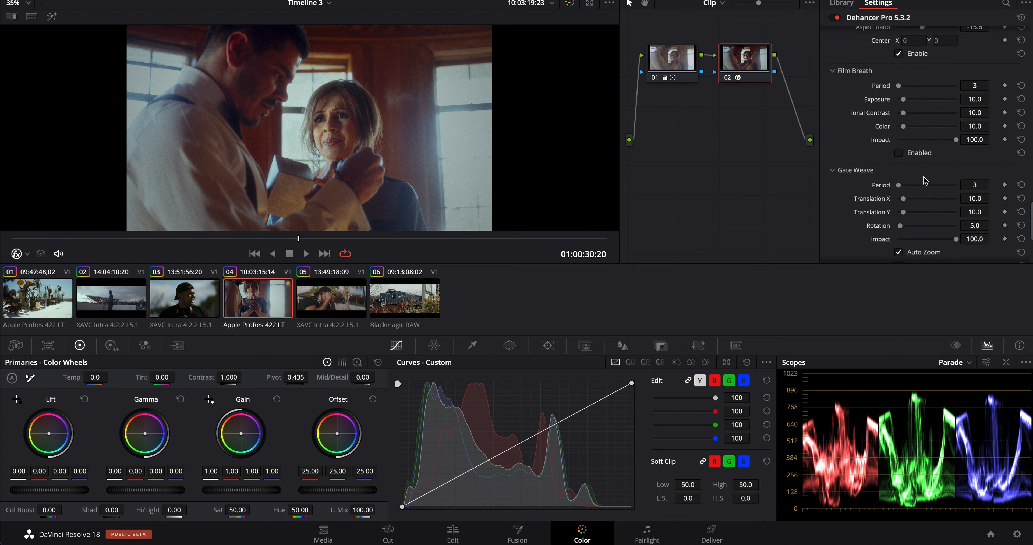
pyautogui.scroll(-1, 924, 181)
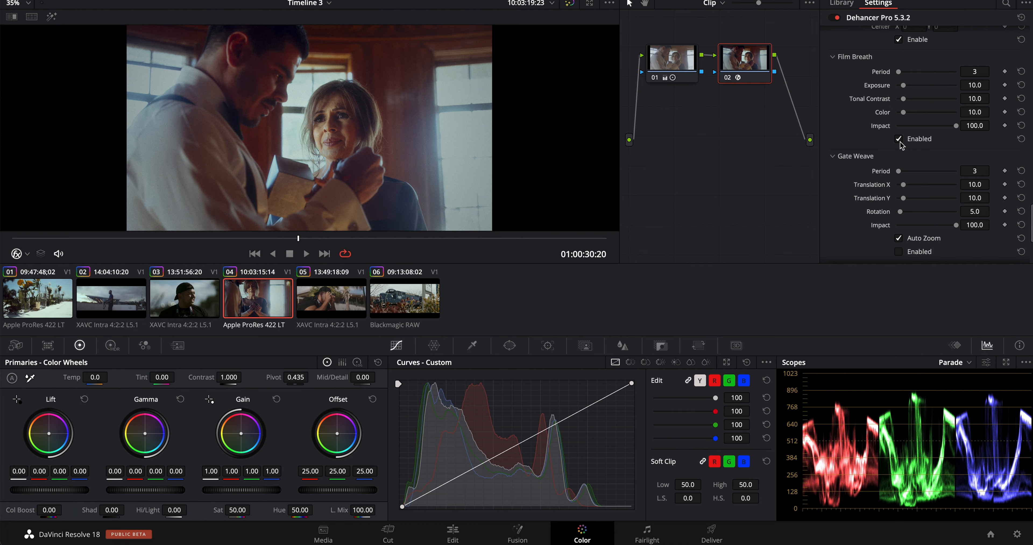
pyautogui.click(183, 238)
pyautogui.click(306, 253)
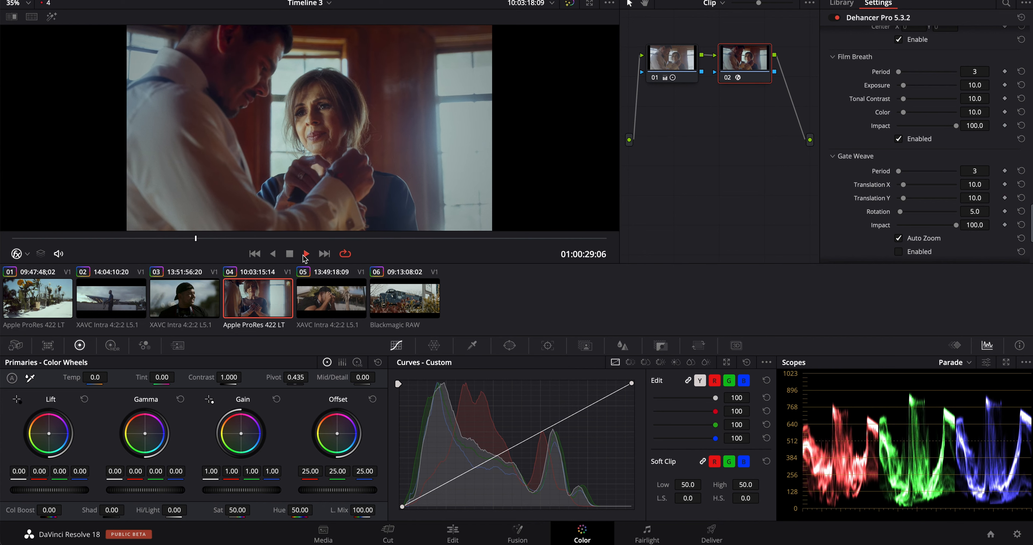
pyautogui.click(290, 254)
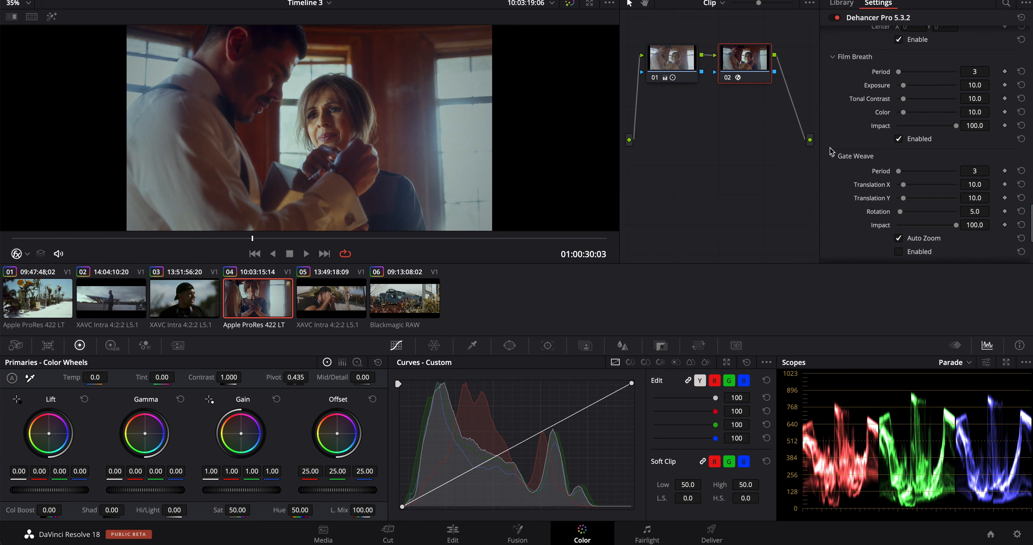
# Try a Film Breath Period of 120 during playback, reduce it to 1 and replay the shot
pyautogui.moveTo(897, 73); pyautogui.dragTo(990, 73)
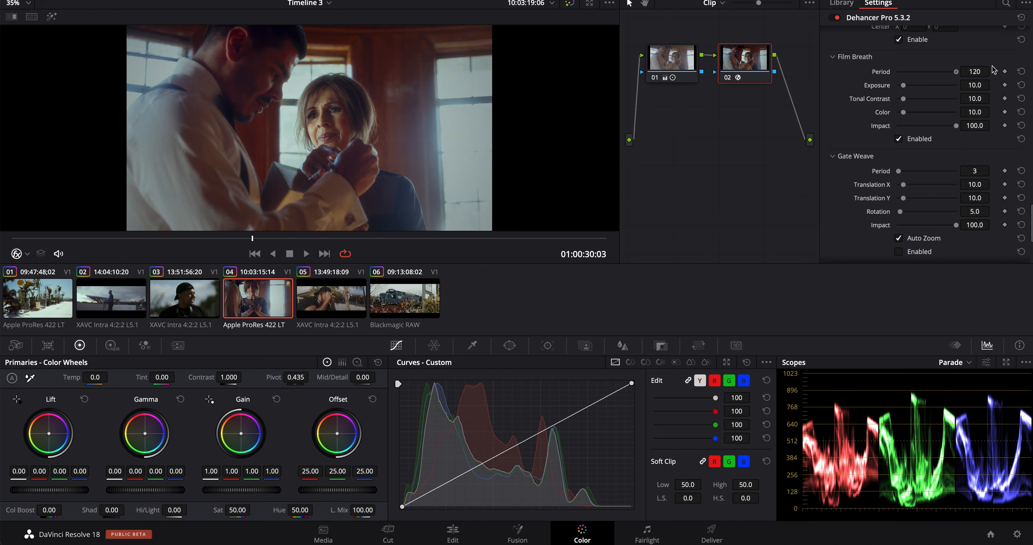
pyautogui.click(306, 254)
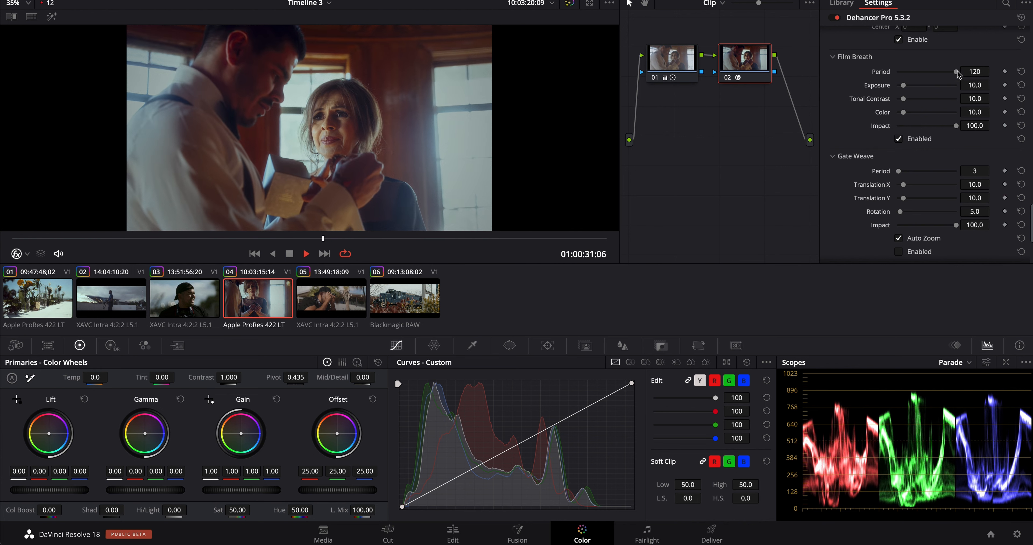
pyautogui.moveTo(957, 72); pyautogui.dragTo(841, 77)
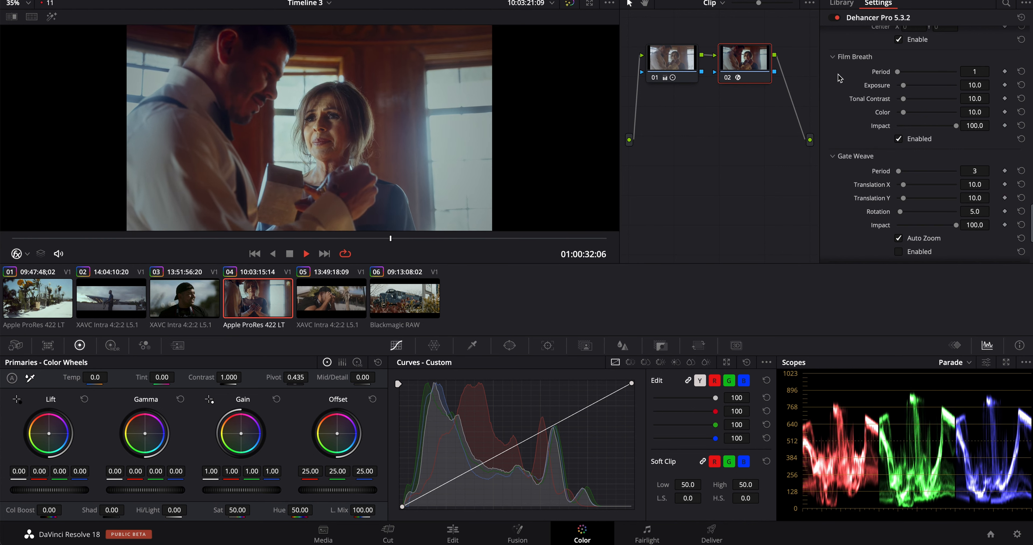
pyautogui.click(273, 254)
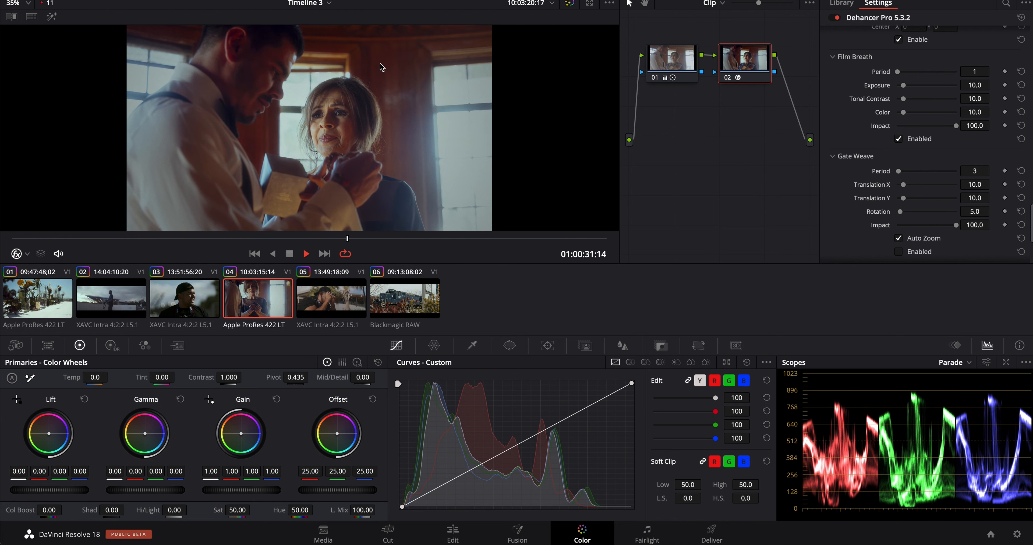
pyautogui.press('space')
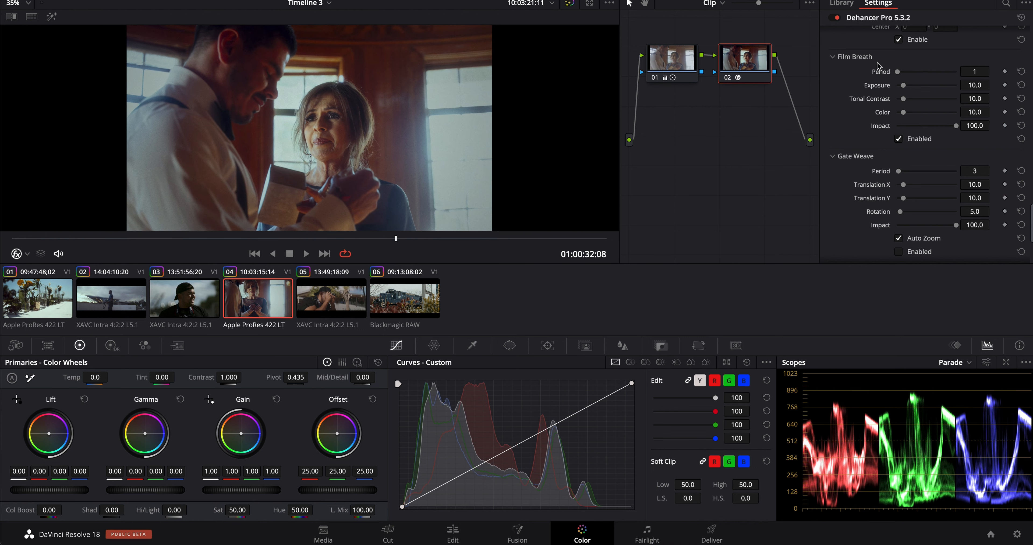
# Set Film Breath Exposure to 100 and play clip 04 from 01:00:29:21 to check the flicker
pyautogui.moveTo(903, 85); pyautogui.dragTo(963, 86)
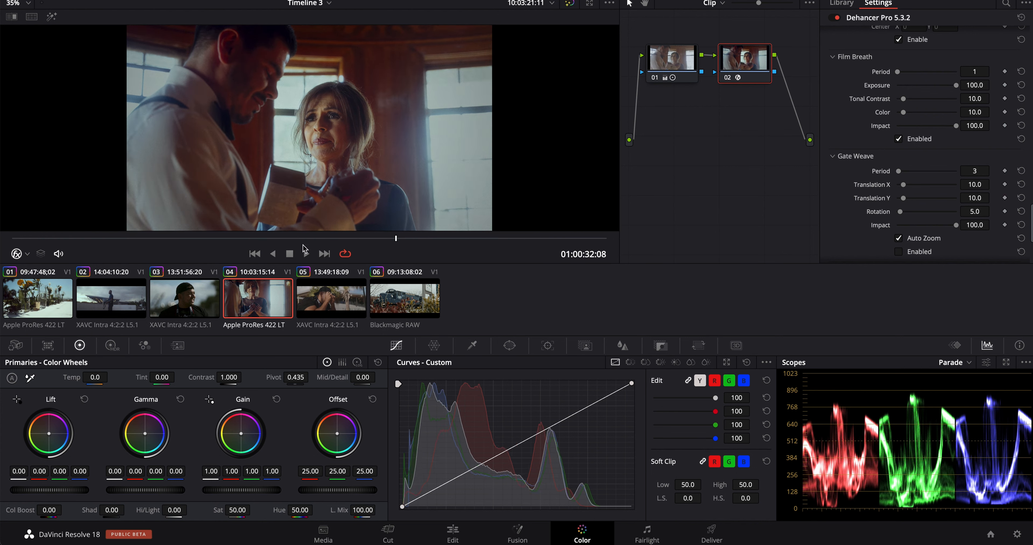
pyautogui.click(236, 239)
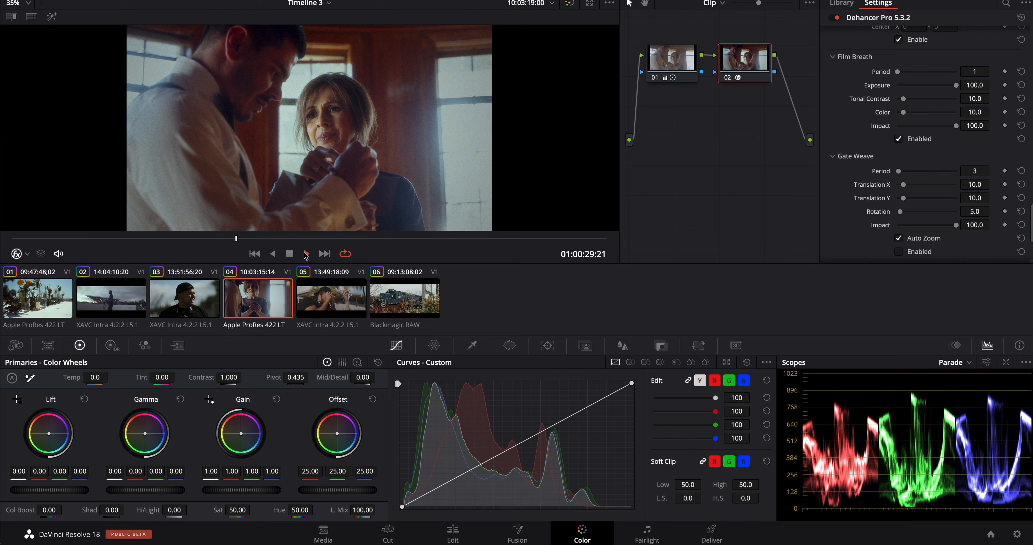
pyautogui.click(305, 254)
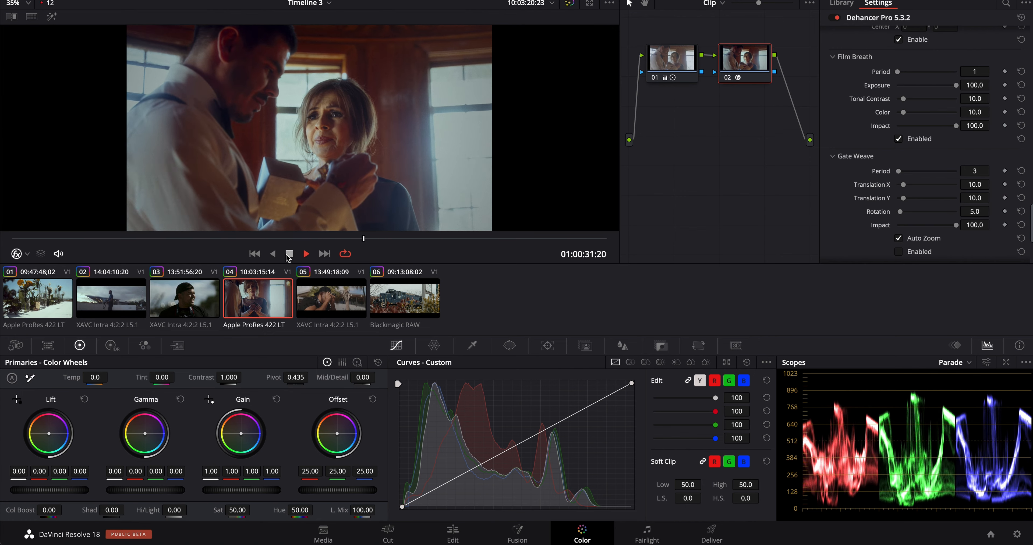
pyautogui.click(289, 254)
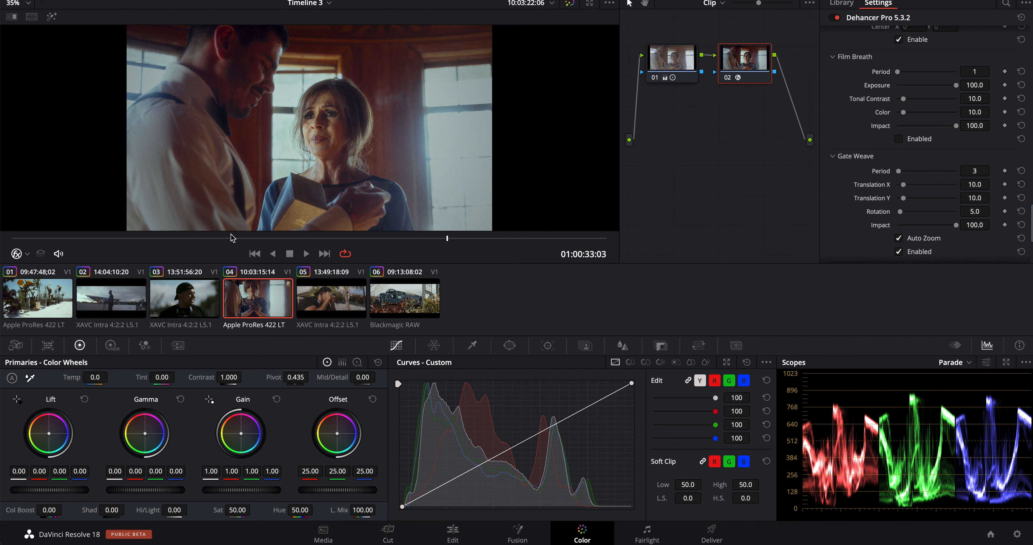
# Replace Film Breath with Gate Weave on clip 04 and play back the shot to check the movement
pyautogui.click(222, 238)
pyautogui.click(306, 254)
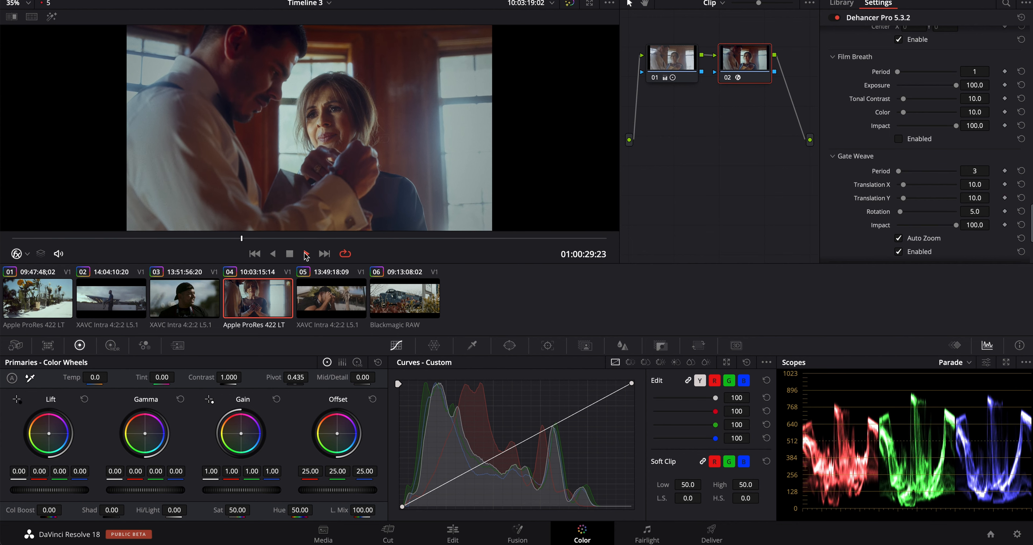
pyautogui.click(291, 255)
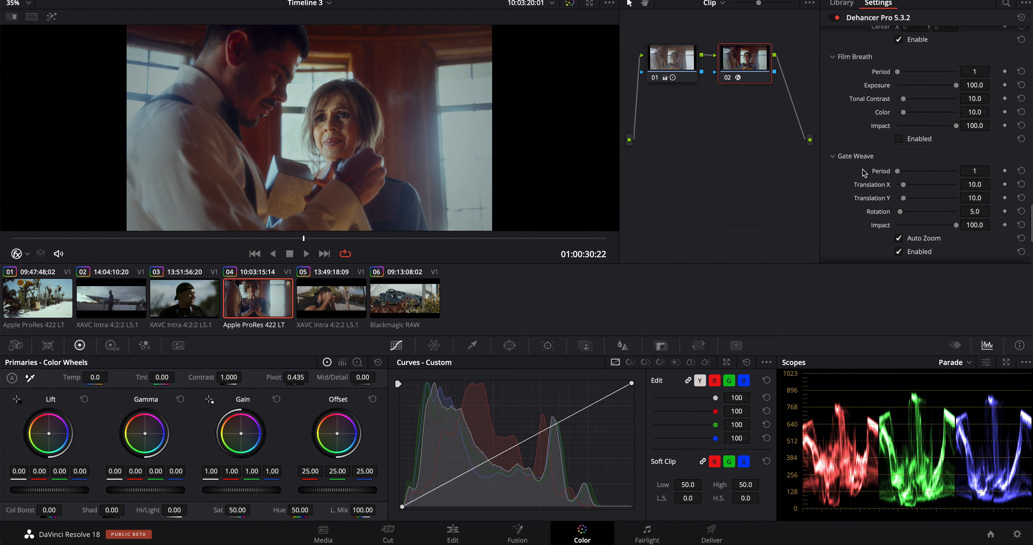
# Set Gate Weave Translation X and Translation Y to 100 on clip 04 and play the shot to check the movement
pyautogui.moveTo(905, 185); pyautogui.dragTo(956, 198)
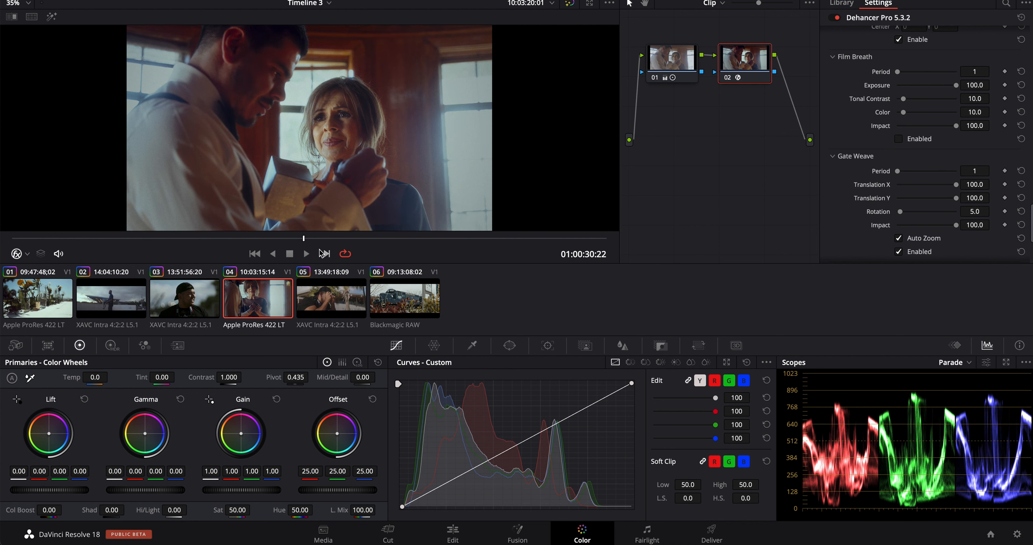
pyautogui.click(307, 253)
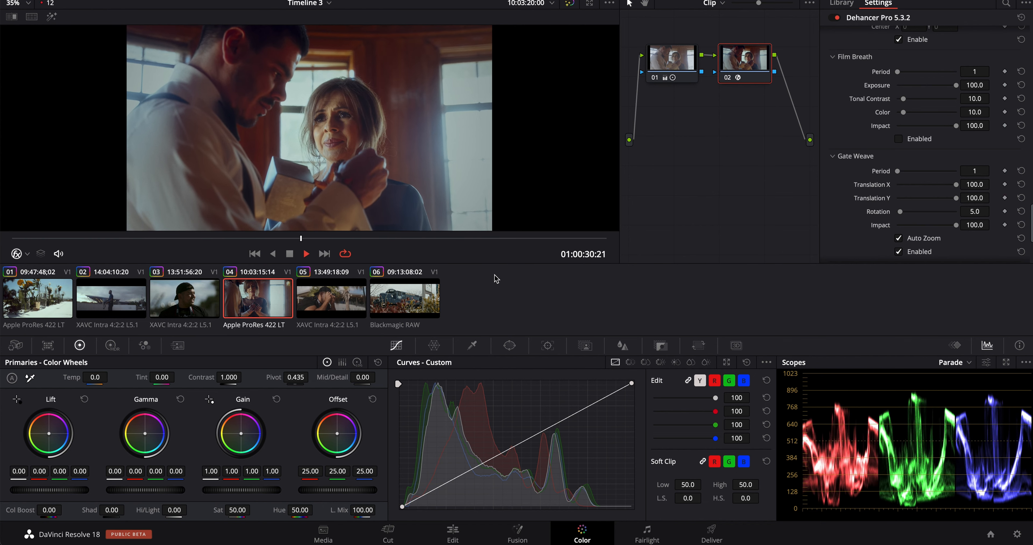
pyautogui.click(290, 254)
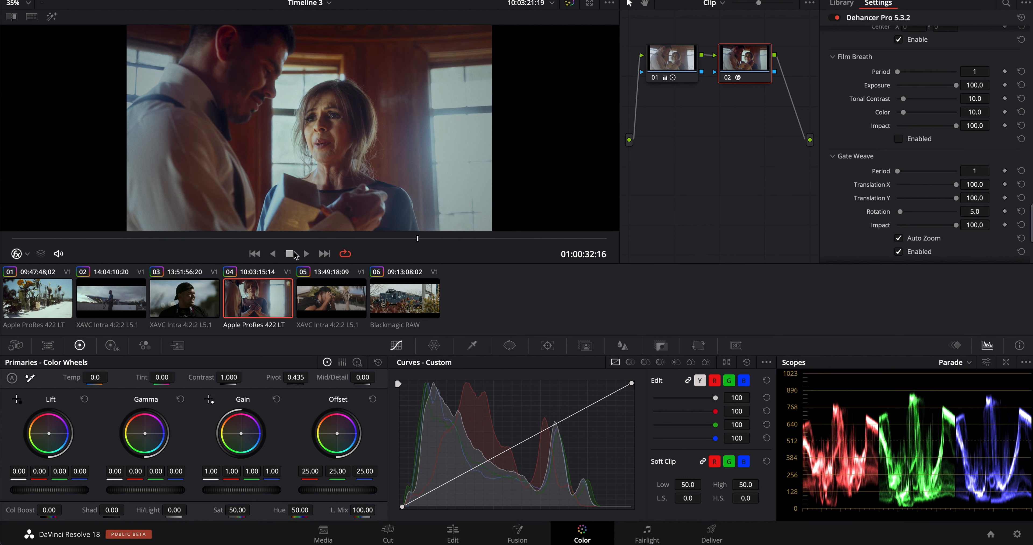
# Set Gate Weave Rotation to 100, replay the shot from an earlier frame and enable Film Breath alongside it
pyautogui.moveTo(904, 215); pyautogui.dragTo(941, 222)
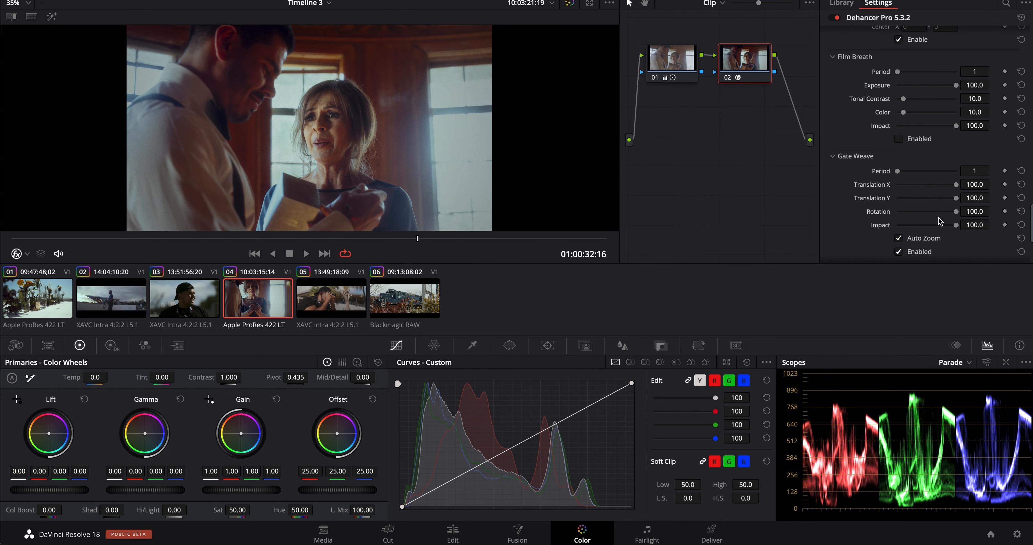
pyautogui.click(228, 238)
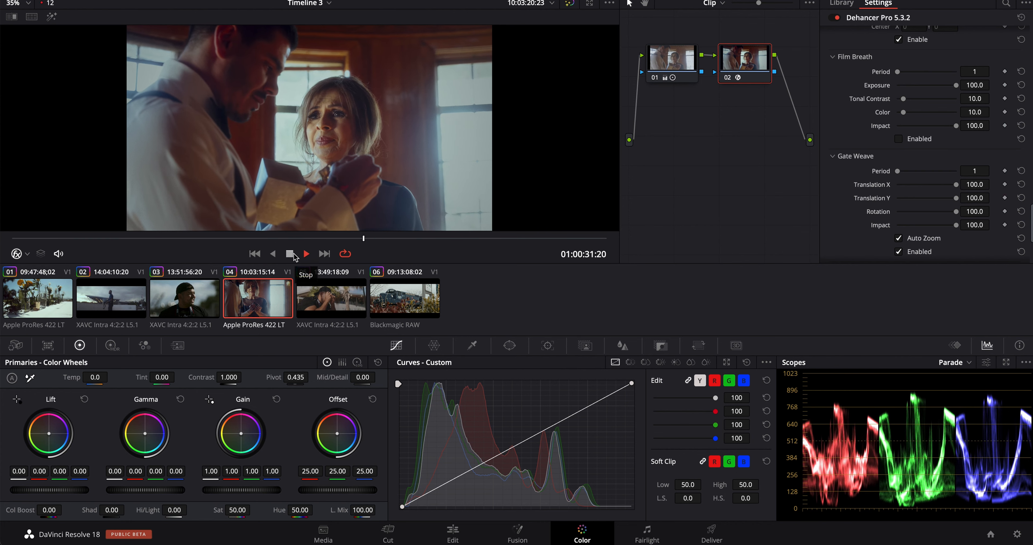
pyautogui.click(899, 138)
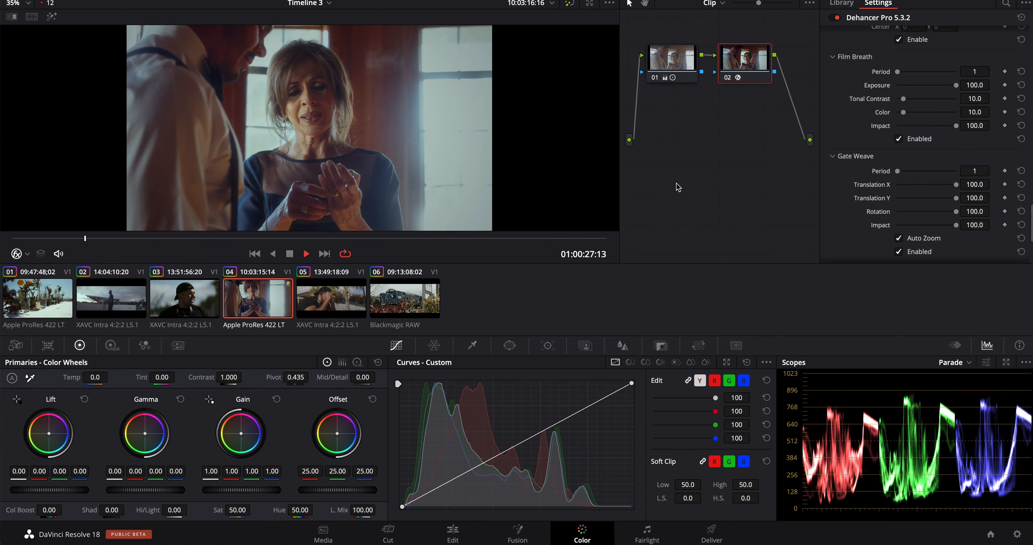
# Set the Film Grain Amount to 57.8 and Size to 3.22 while clip 04 plays
pyautogui.scroll(-10, 924, 128)
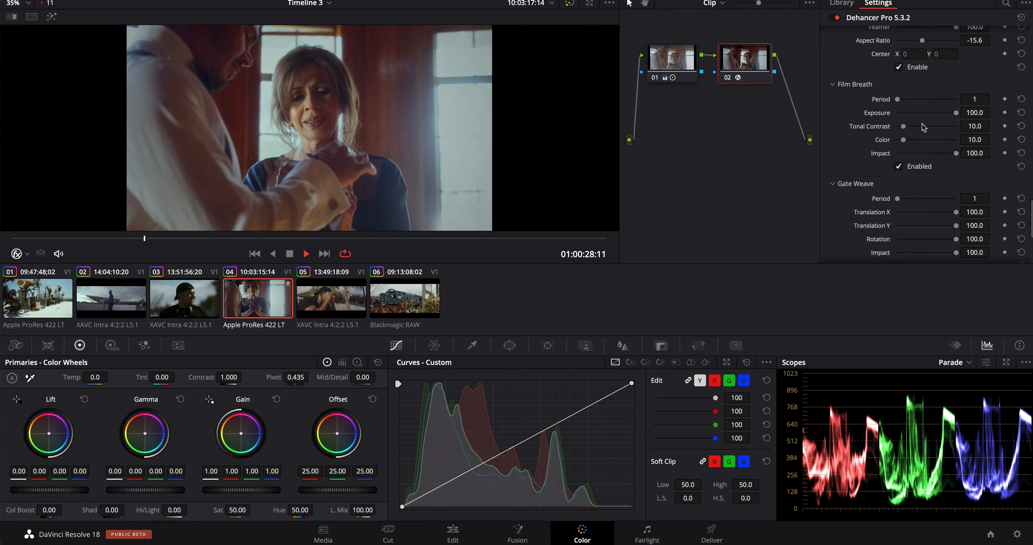
pyautogui.scroll(-15, 924, 127)
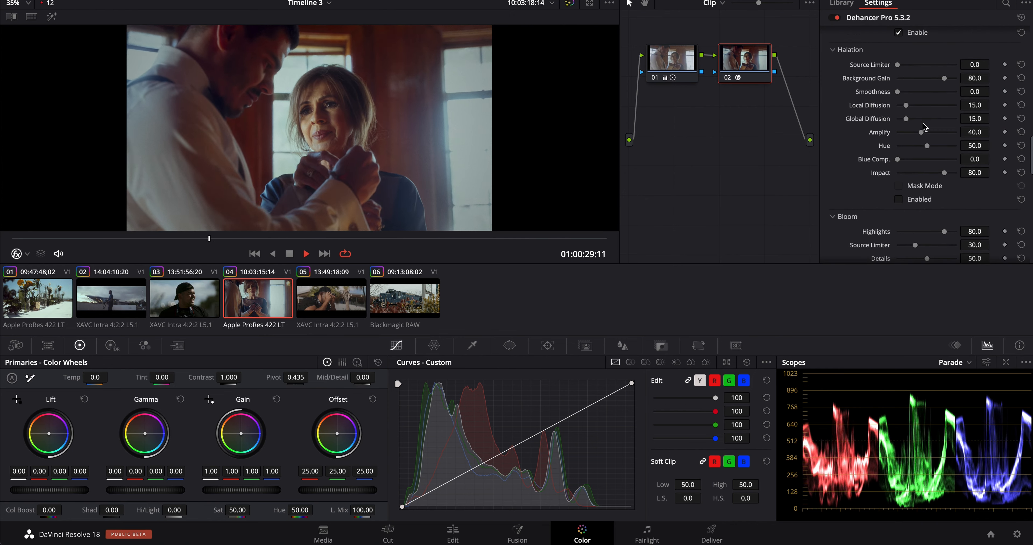
pyautogui.scroll(3, 924, 127)
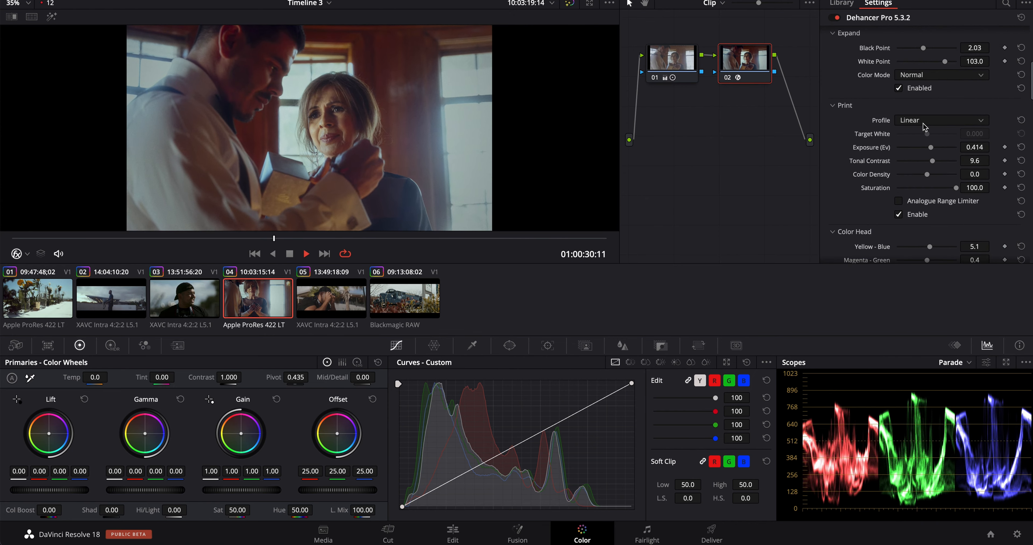
pyautogui.scroll(-8, 924, 128)
pyautogui.scroll(2, 923, 128)
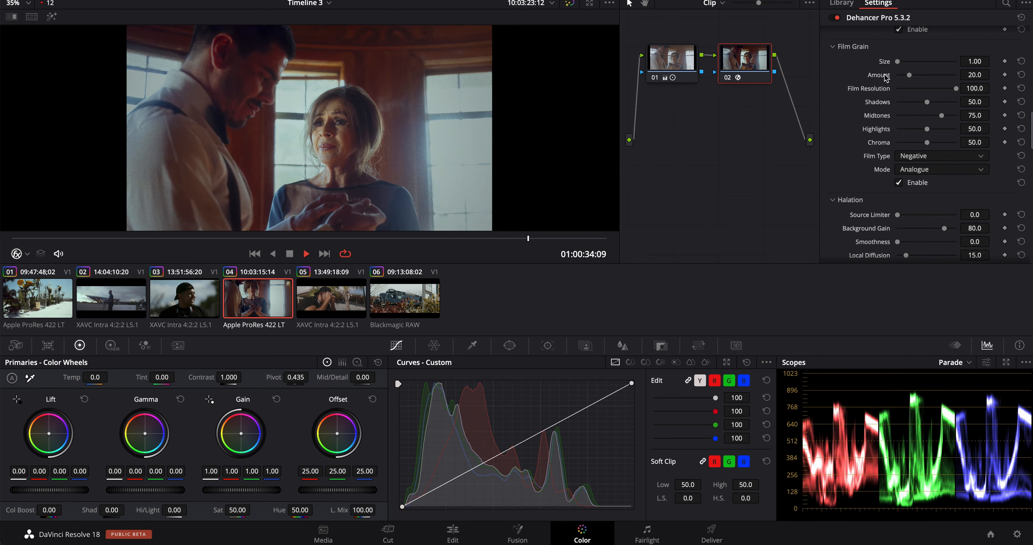
pyautogui.moveTo(911, 75)
pyautogui.mouseDown()
pyautogui.moveTo(931, 76)
pyautogui.moveTo(901, 62)
pyautogui.moveTo(909, 63)
pyautogui.mouseUp()
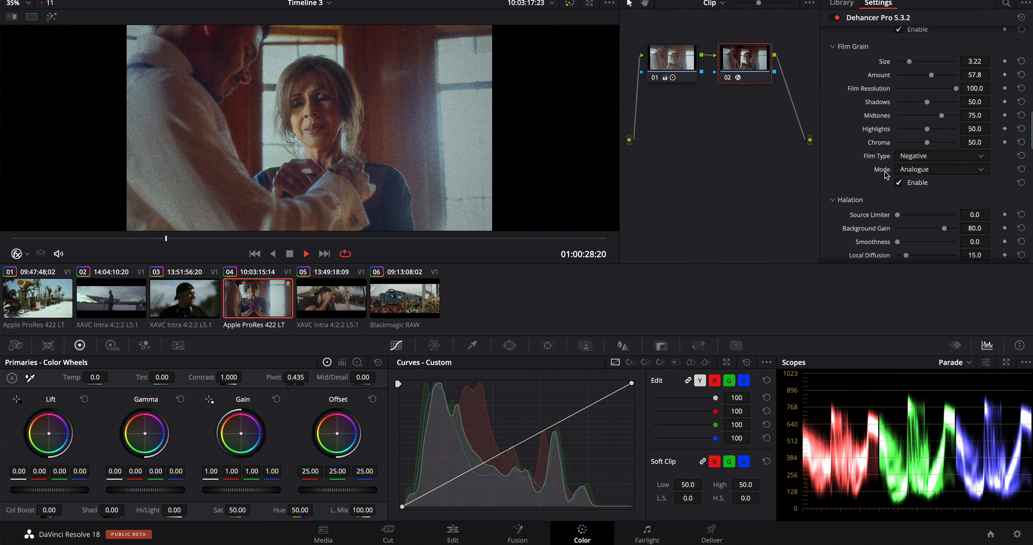
# Try the Agfa Agfacolor Portrait XPS 160 and AGFA Chrome RSX II 200 (Exp. 2006) film profiles on clip 04
pyautogui.scroll(10, 907, 145)
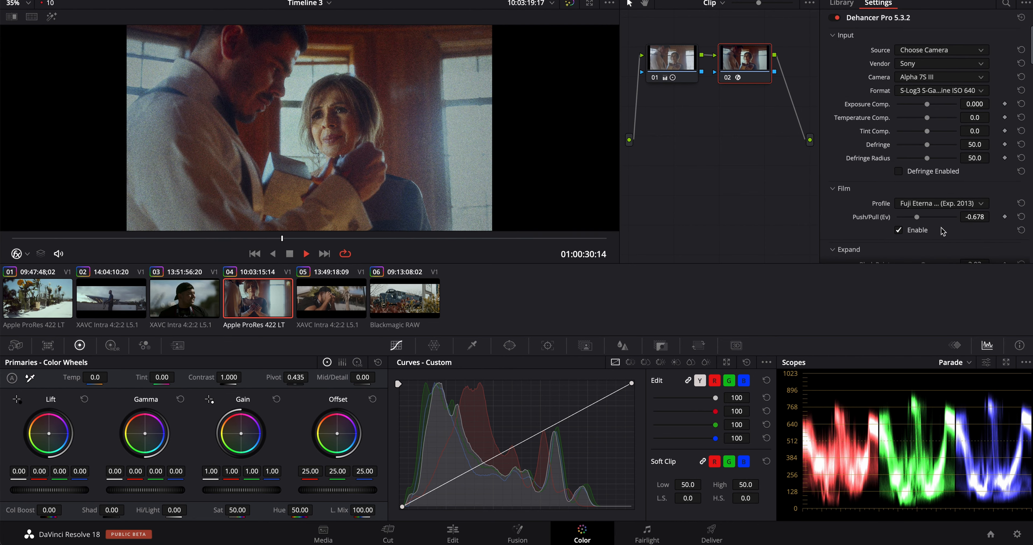
pyautogui.click(943, 205)
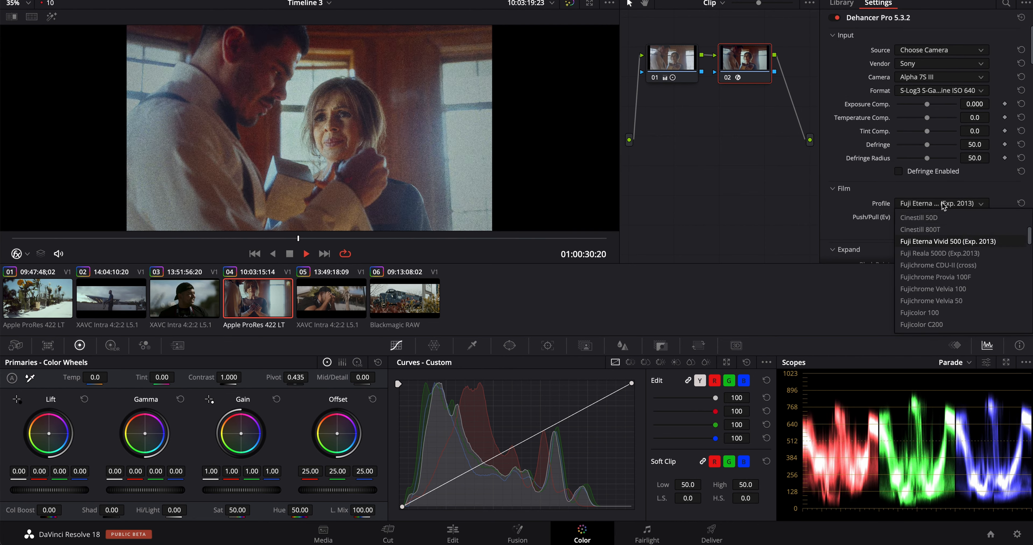
pyautogui.scroll(3, 945, 238)
pyautogui.click(946, 242)
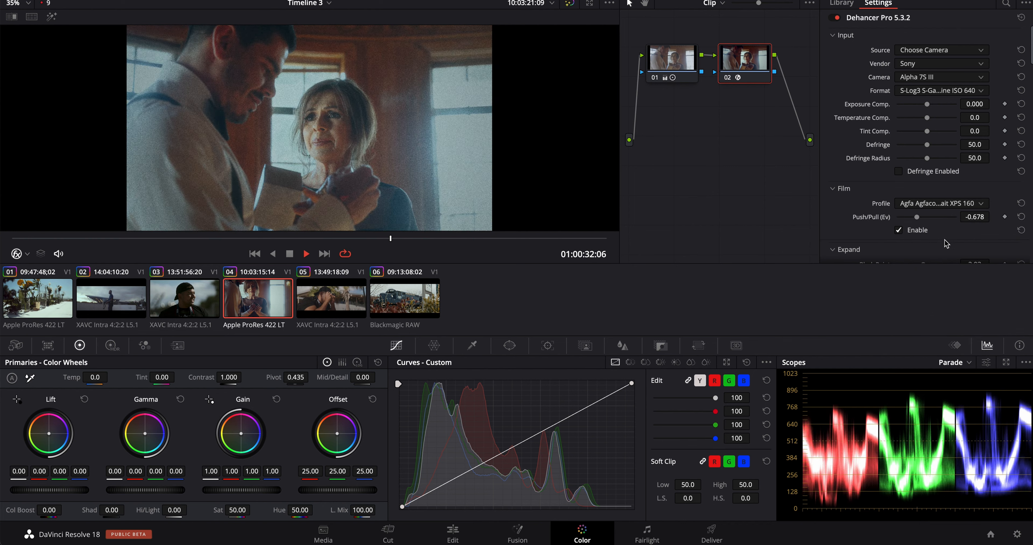
pyautogui.click(943, 203)
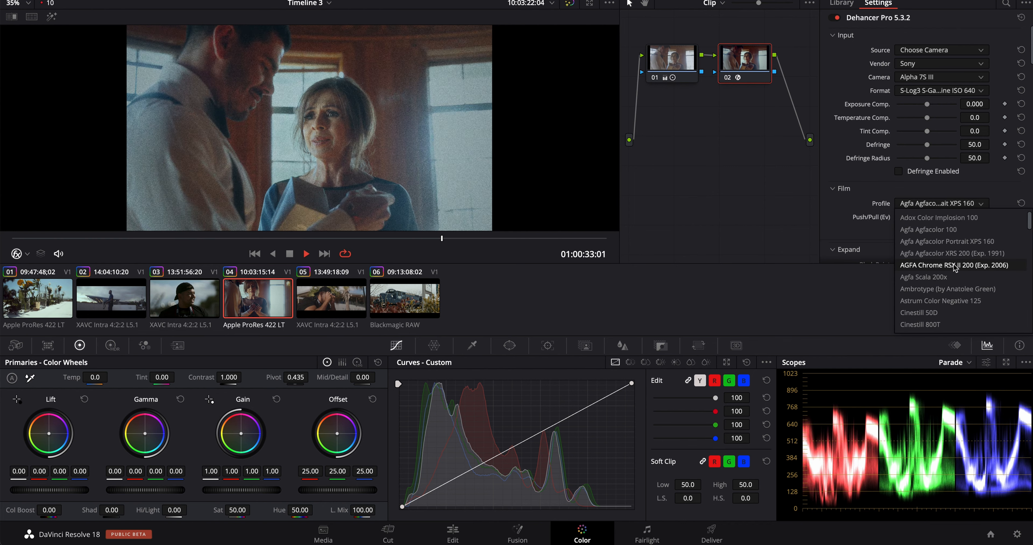
pyautogui.click(956, 265)
# Apply the Agfa Scala 200x film profile to clip 04, review the playback and switch to clip 05
pyautogui.click(937, 204)
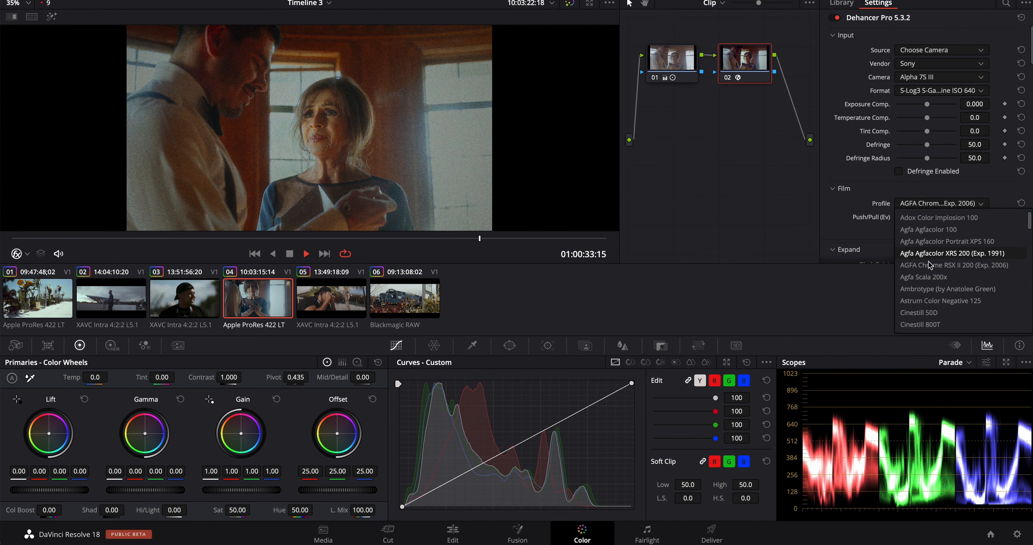
pyautogui.click(931, 277)
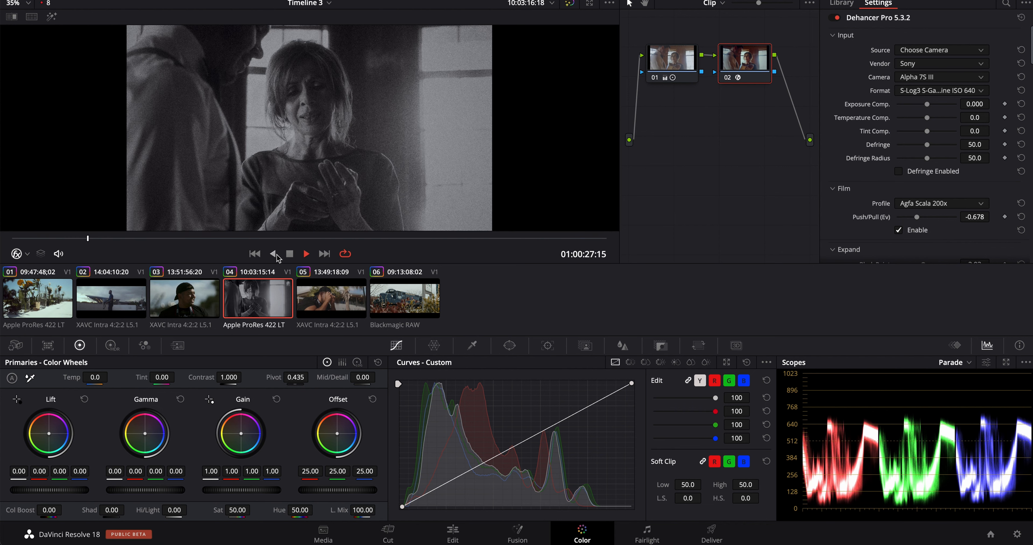
pyautogui.click(312, 290)
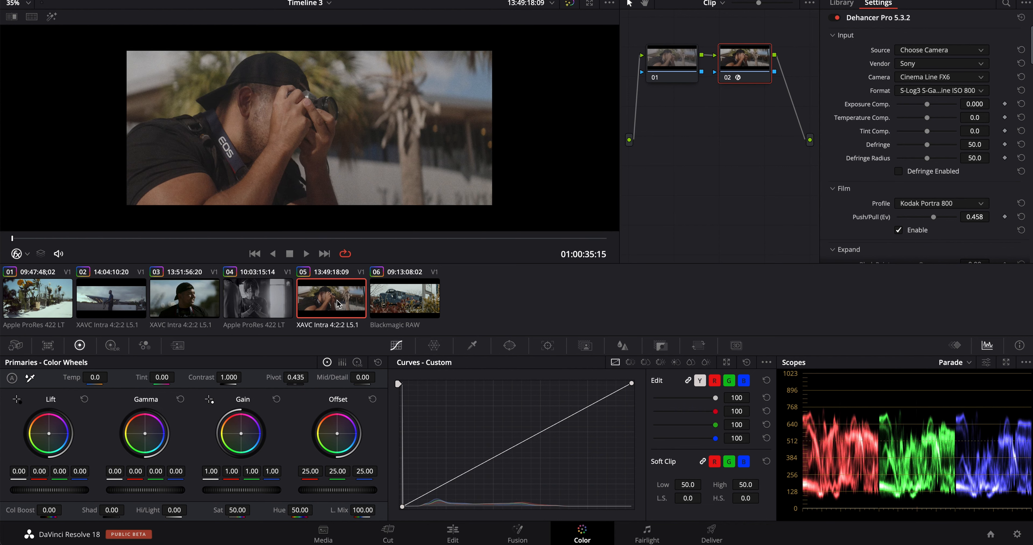